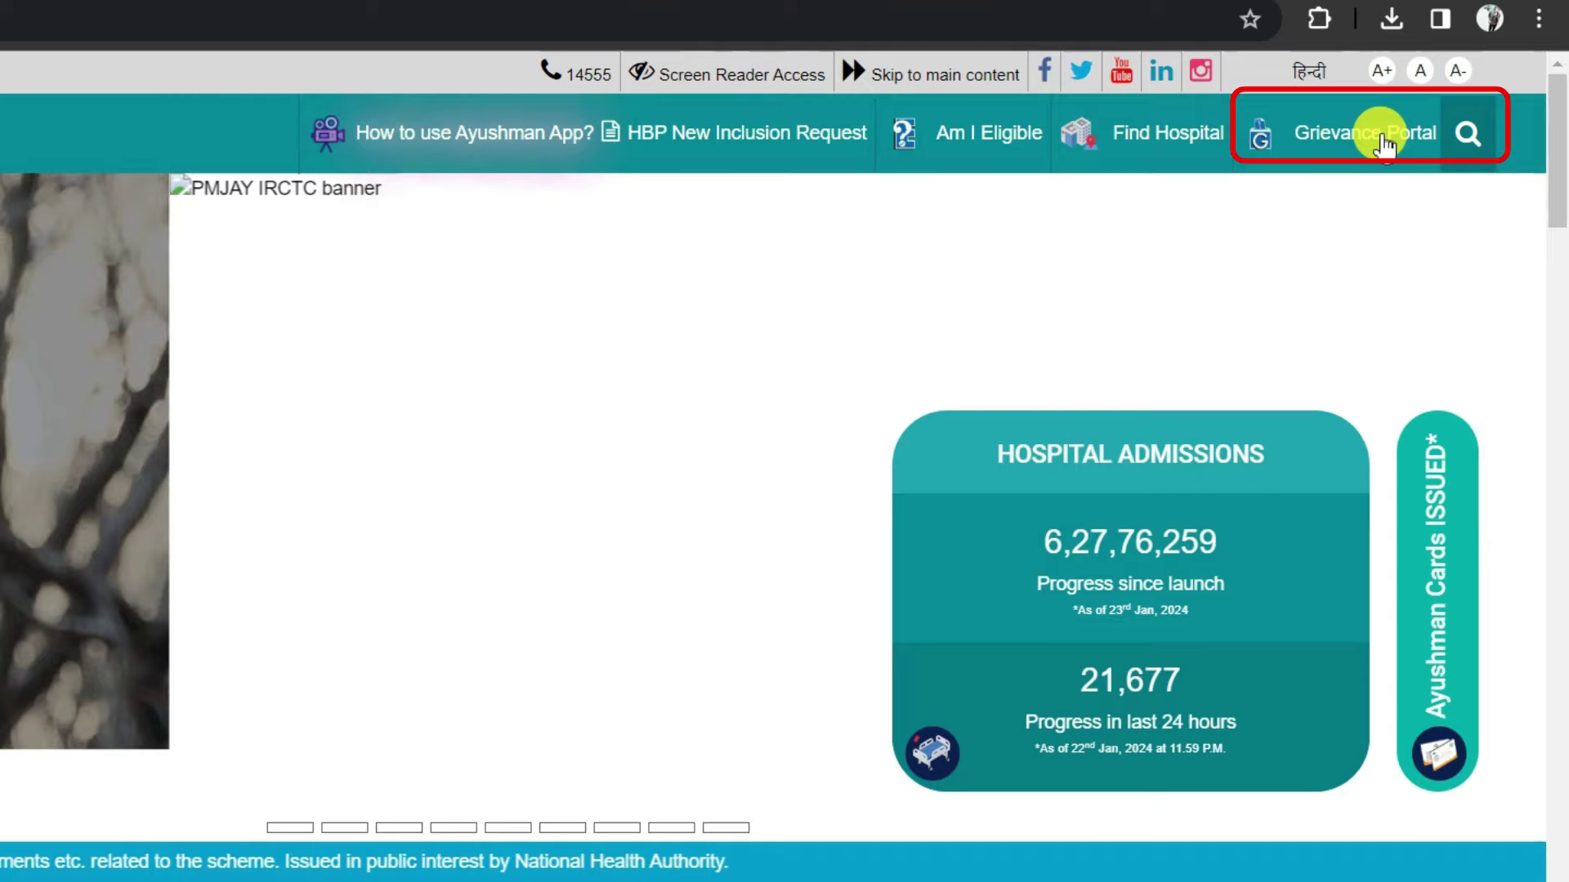
# Open the Grievance Portal and start a grievance registration for the PMJAY scheme.
pyautogui.click(1380, 135)
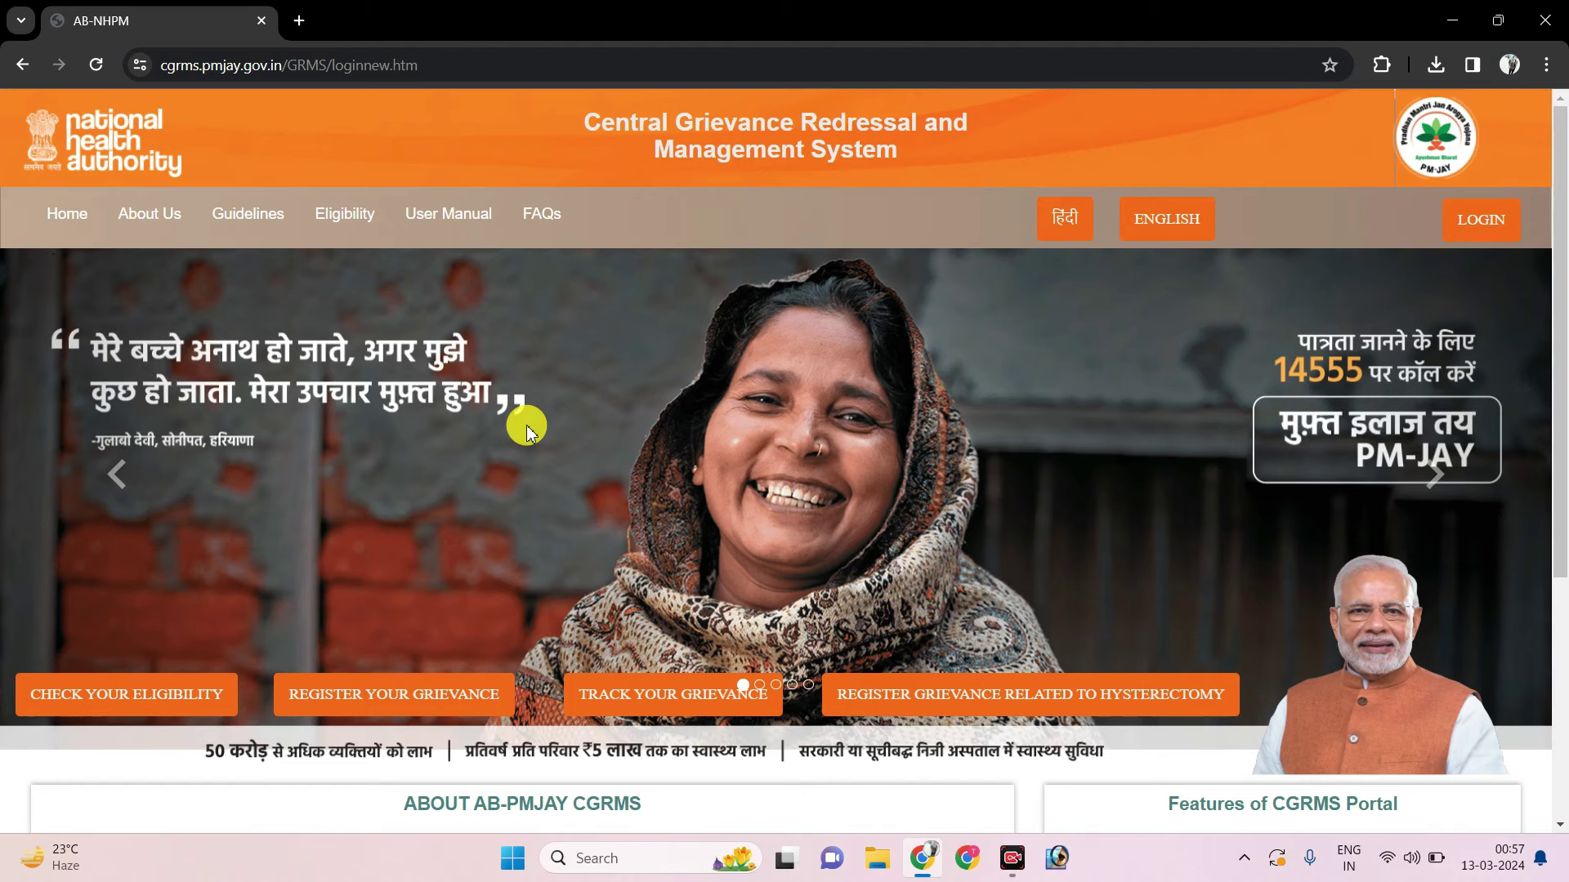
pyautogui.scroll(-3, 527, 425)
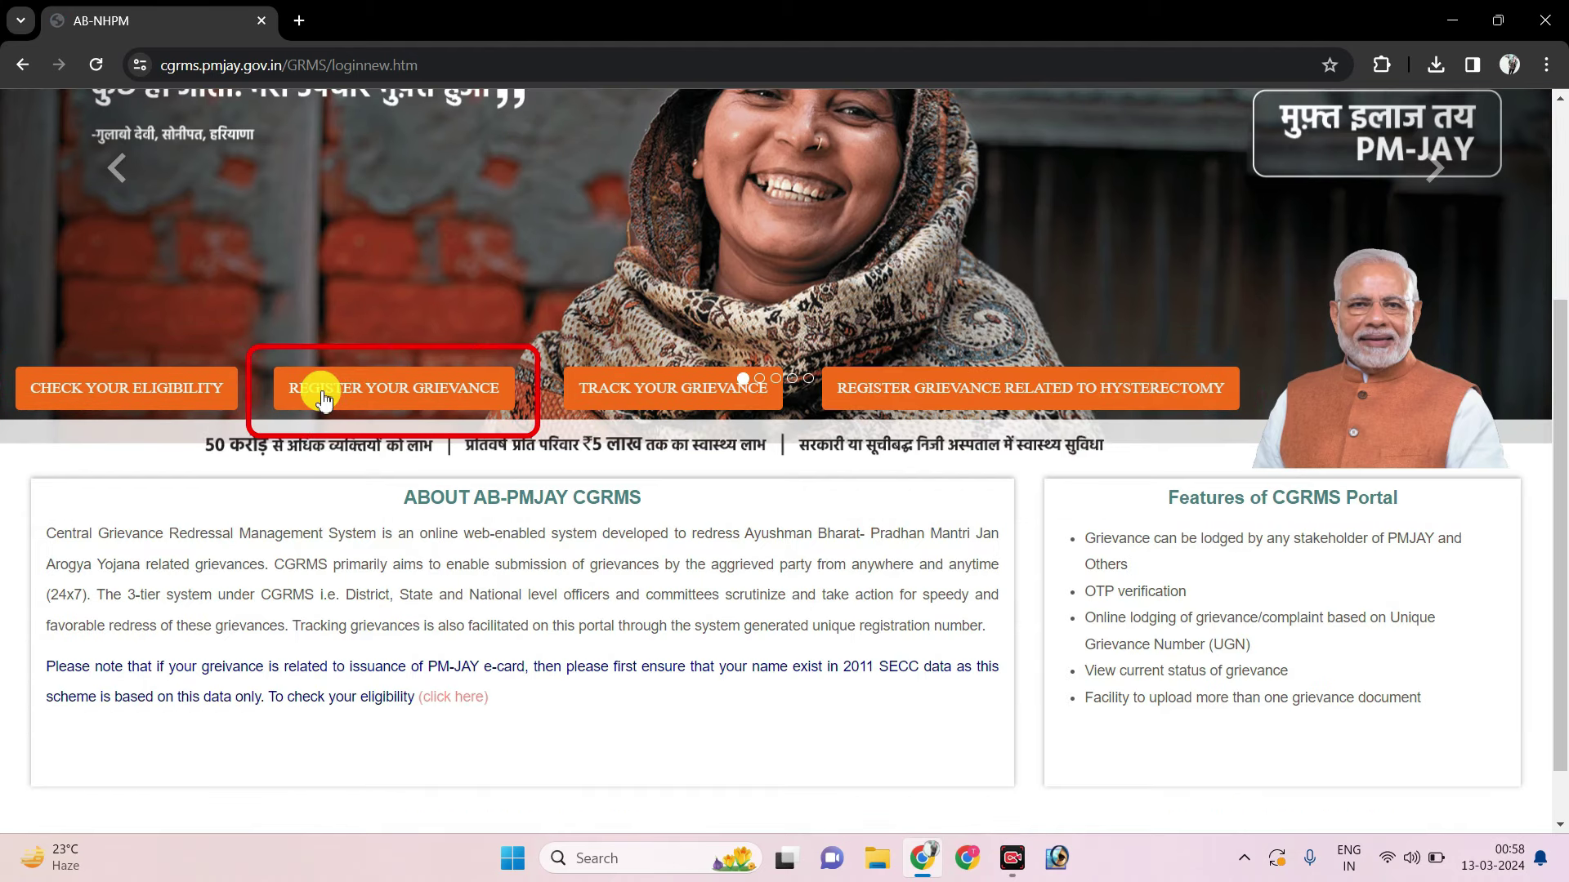
pyautogui.click(405, 390)
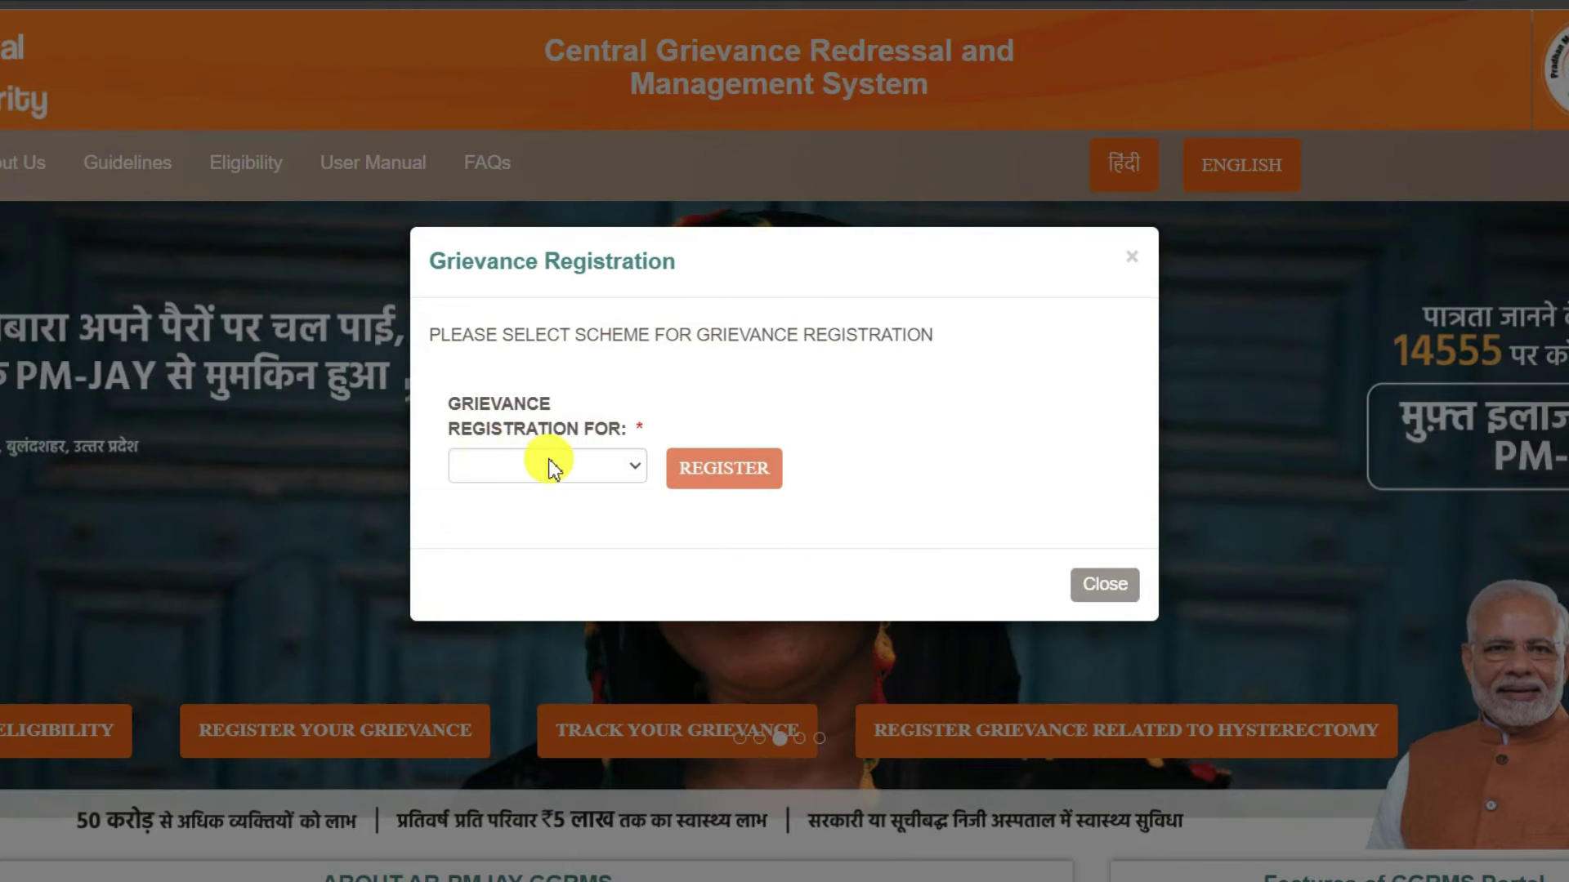
pyautogui.click(549, 467)
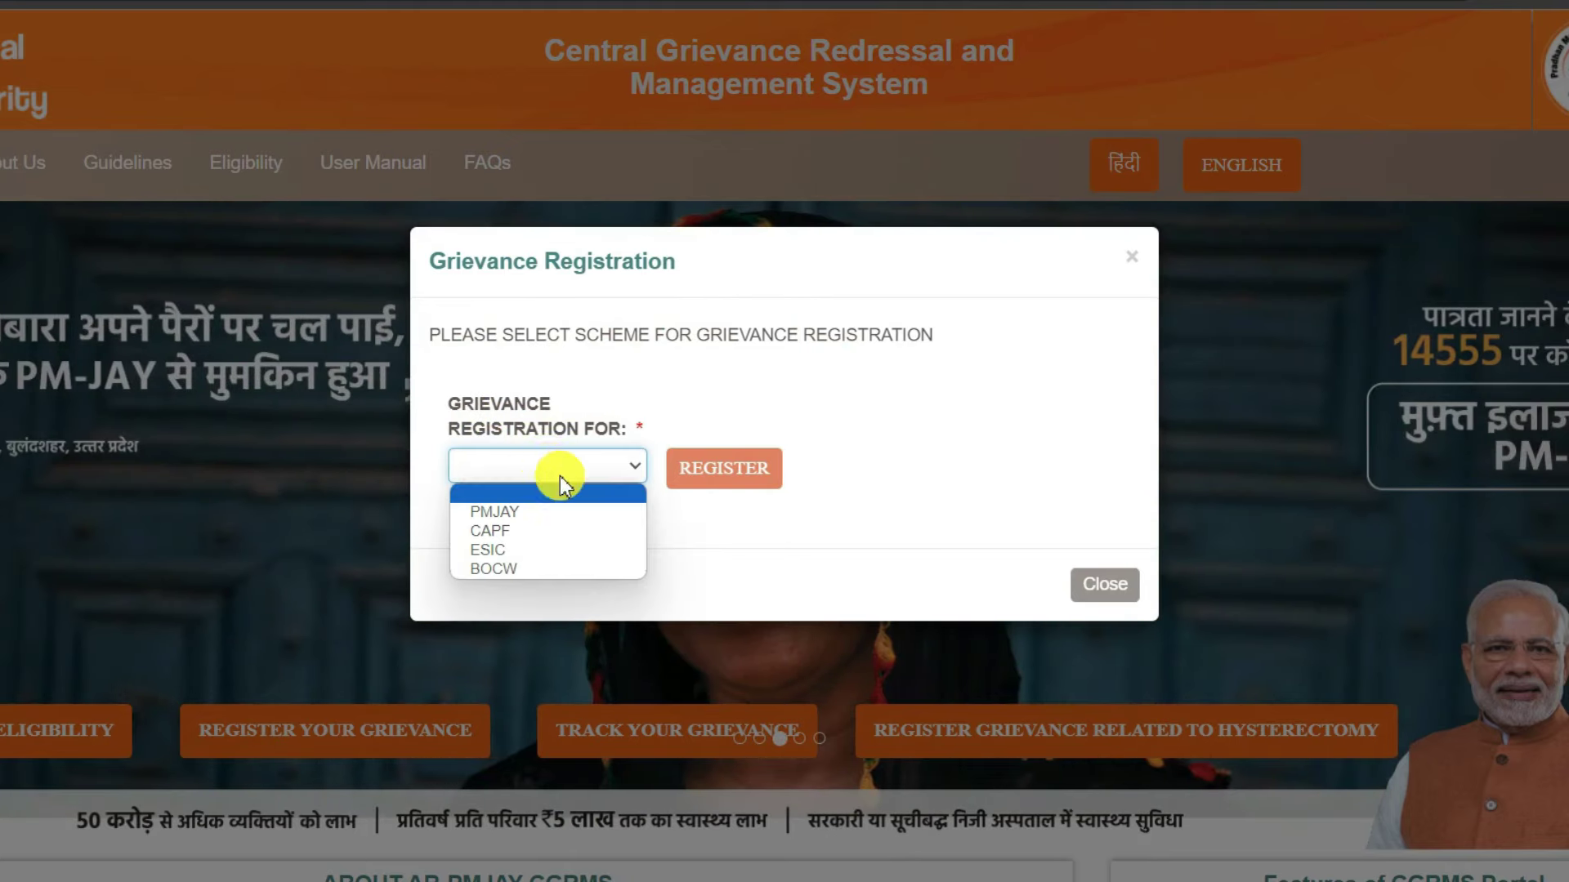
pyautogui.click(516, 515)
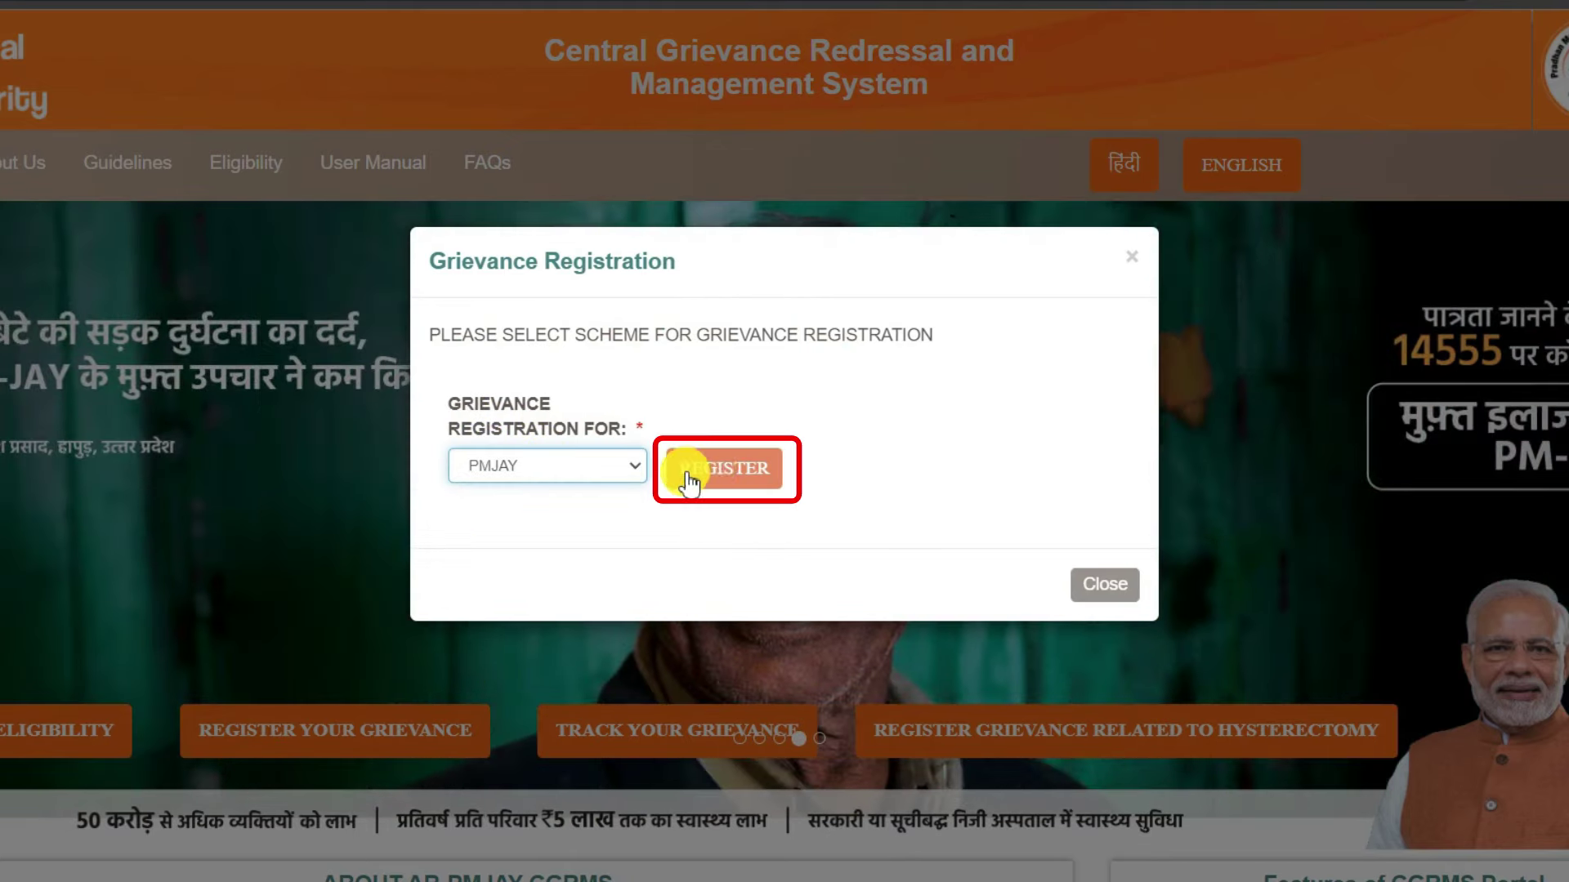
pyautogui.click(689, 481)
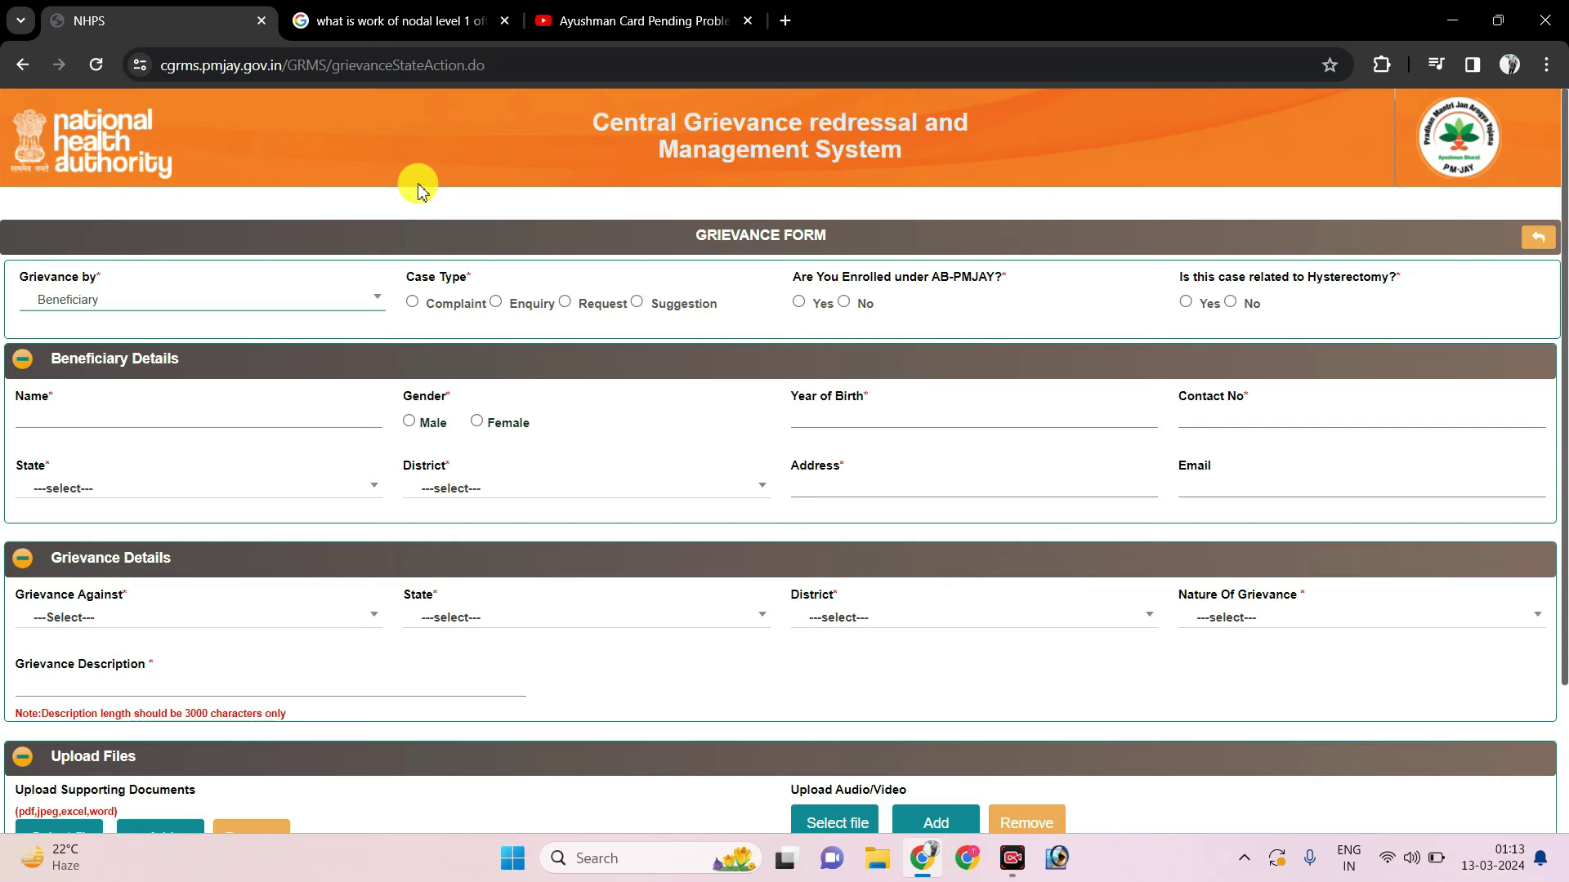
# Set the grievance form's Grievance by field to Beneficiary and its case type to Request.
pyautogui.click(90, 301)
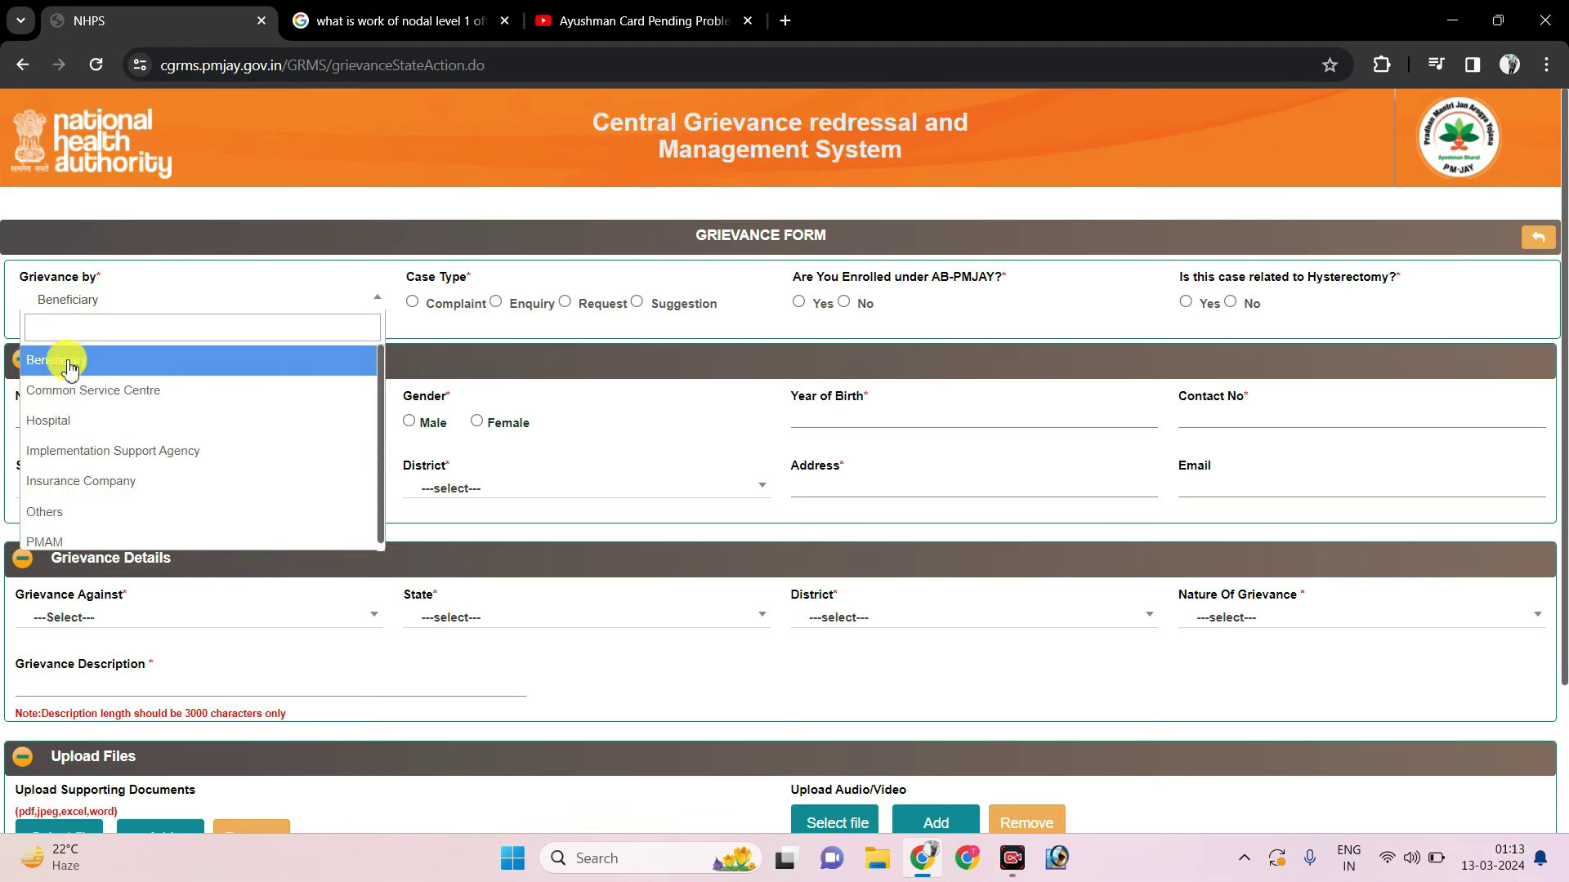
pyautogui.click(92, 361)
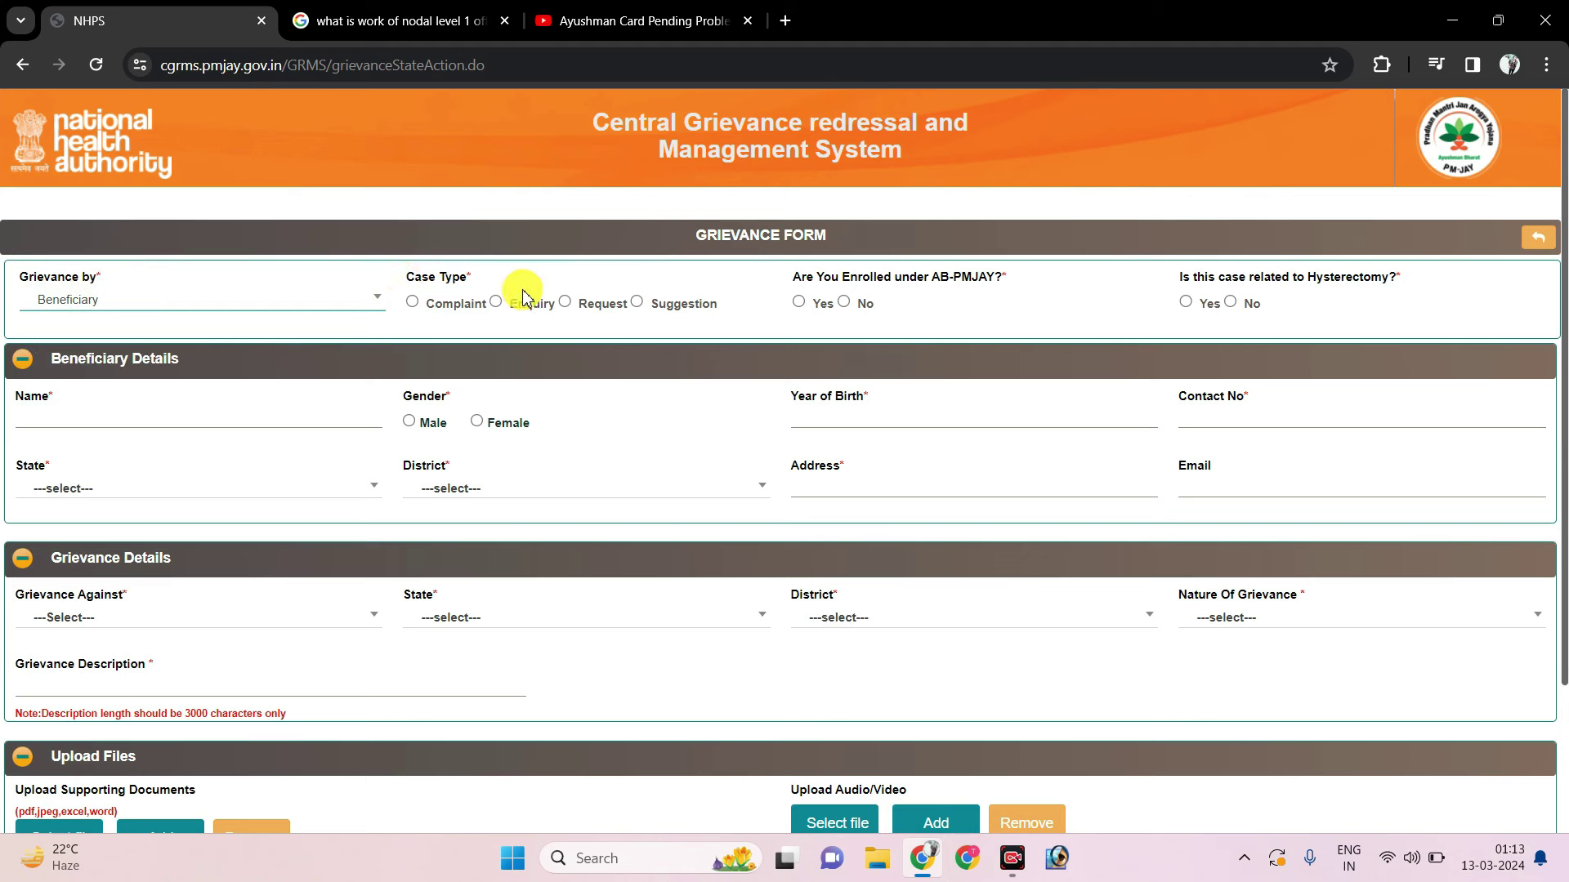
pyautogui.click(566, 302)
pyautogui.click(564, 303)
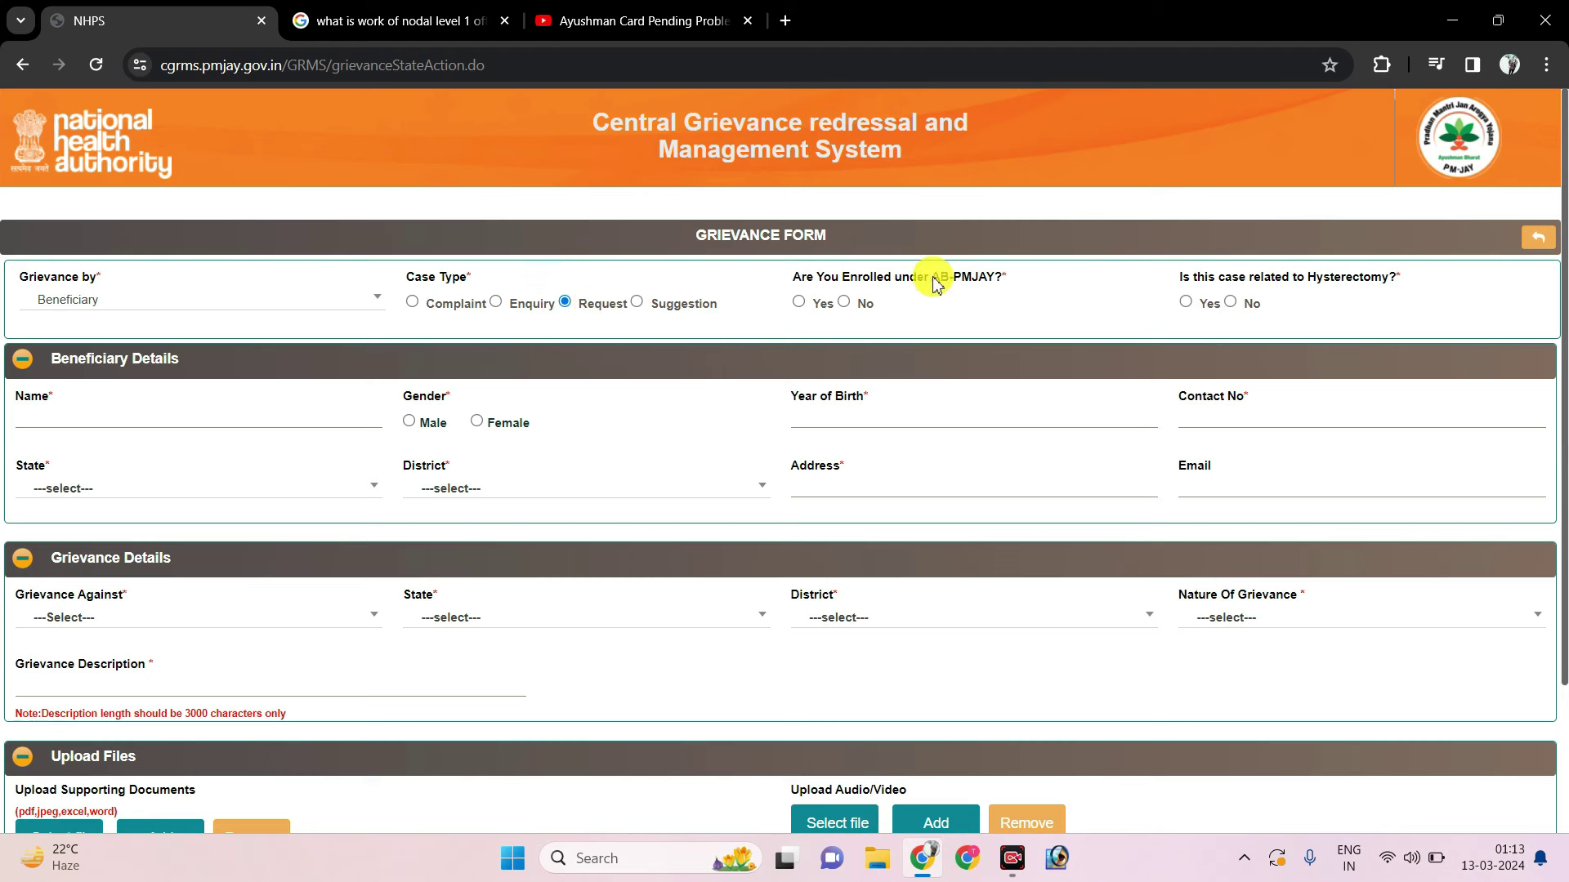
# Answer No to both the AB-PMJAY enrolment question and the hysterectomy question.
pyautogui.click(845, 304)
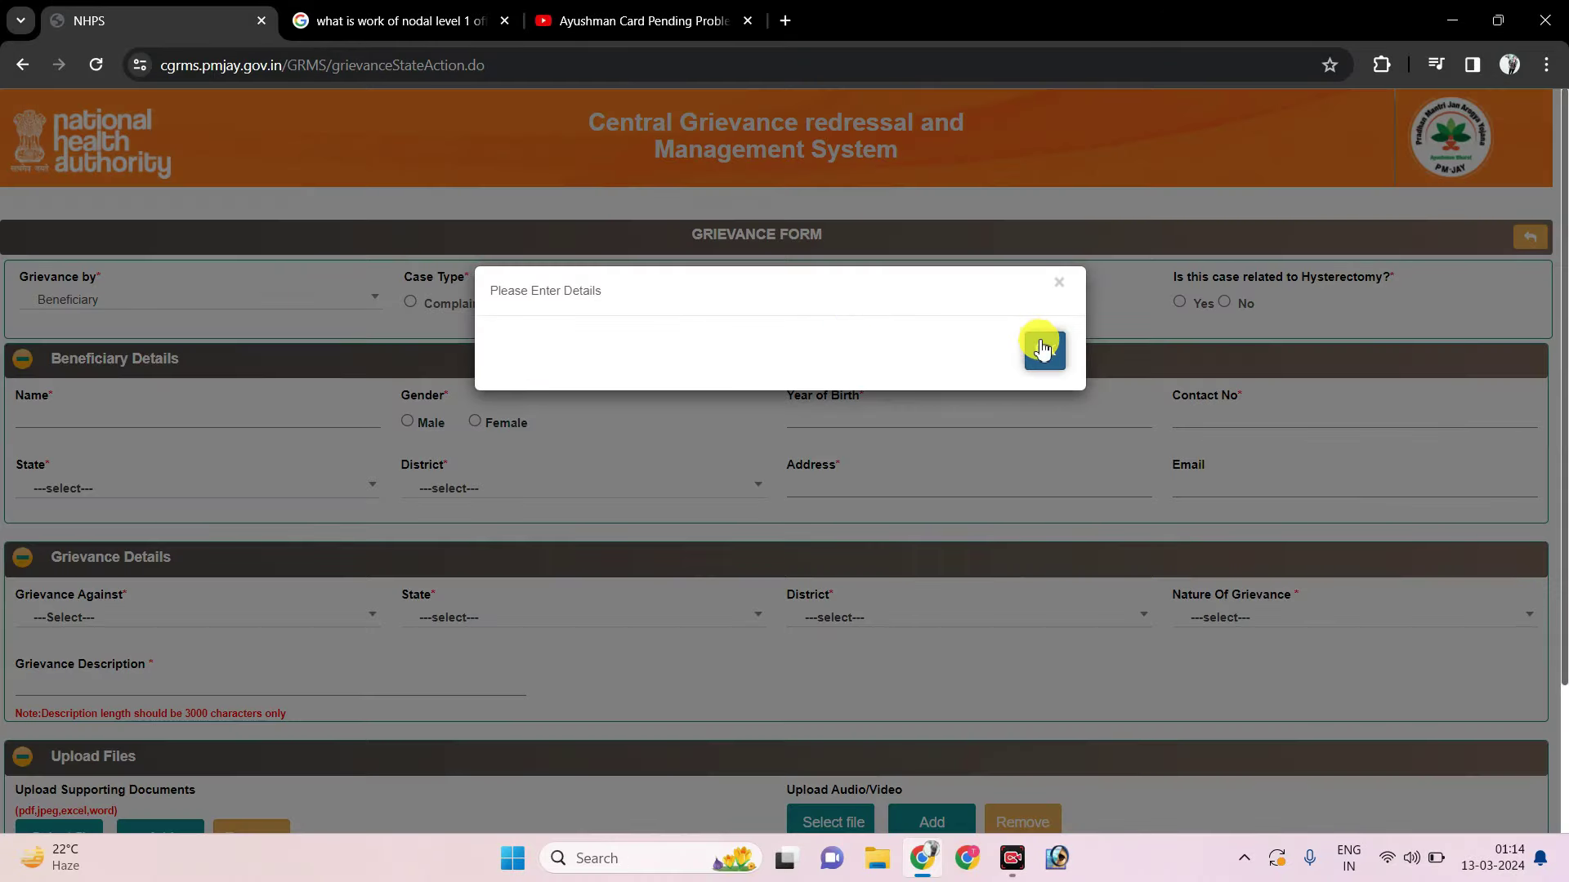
pyautogui.click(1042, 350)
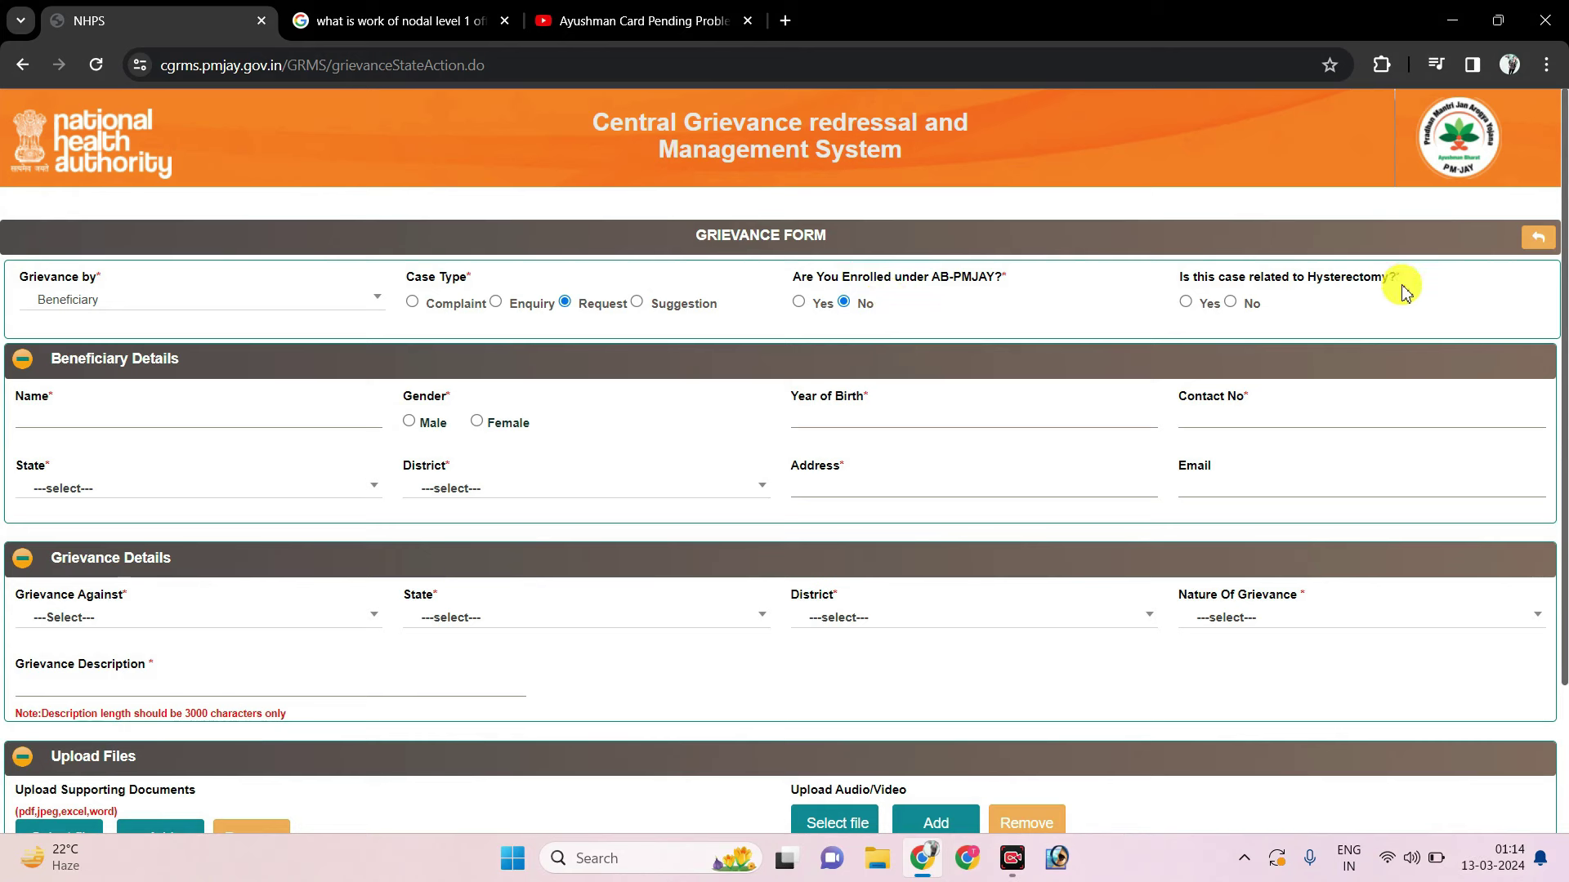
pyautogui.doubleClick(1347, 278)
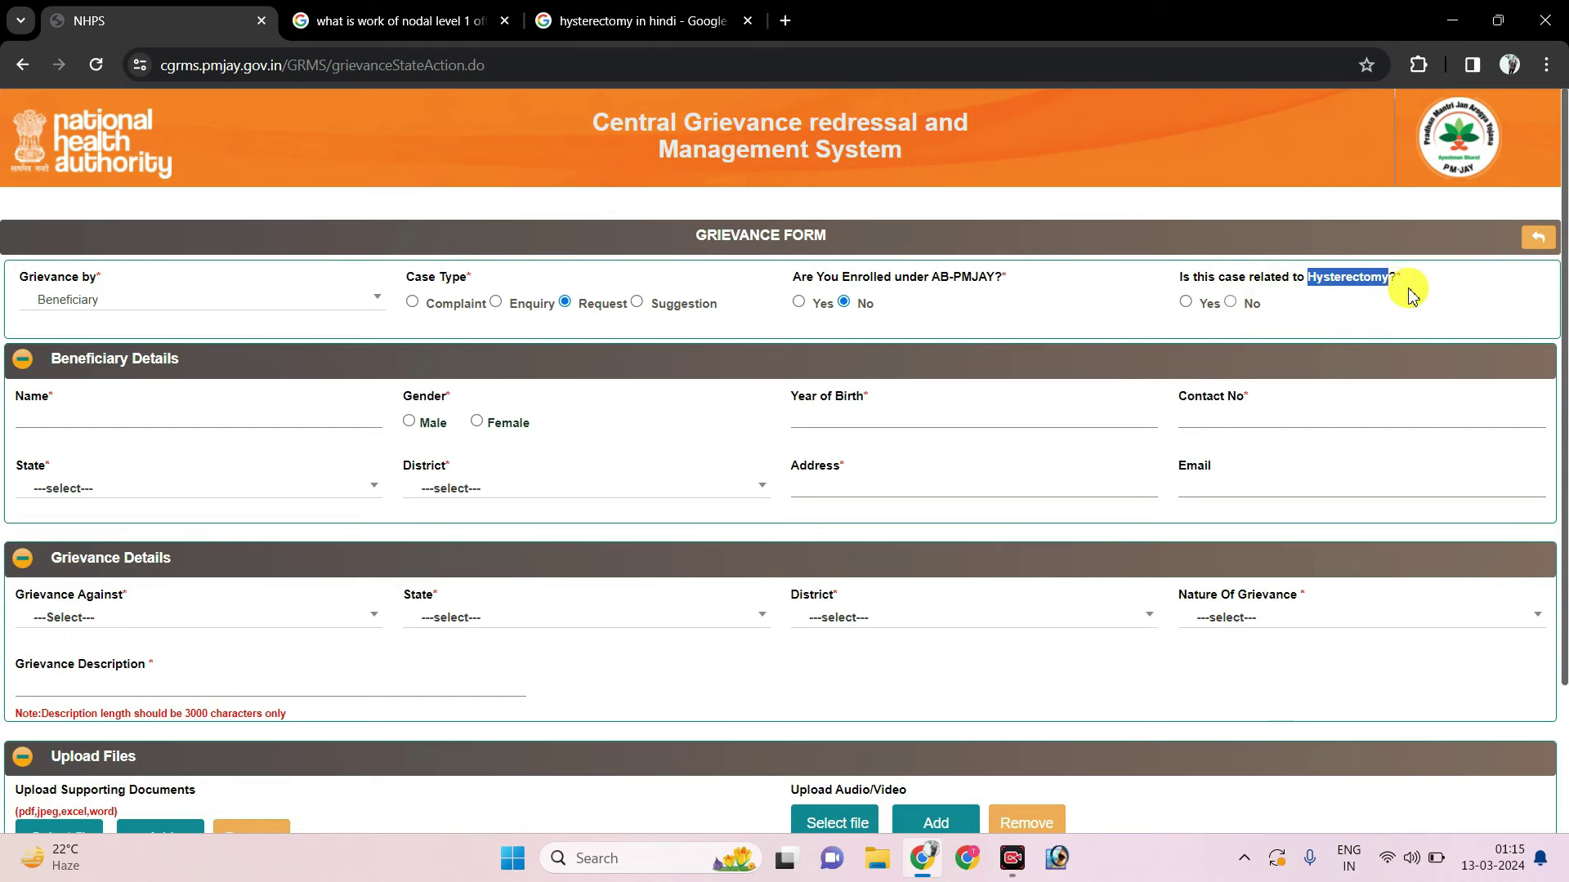
pyautogui.click(1230, 301)
# Check the Hindi translation of hysterectomy in the Google results and return to the grievance form.
pyautogui.click(629, 20)
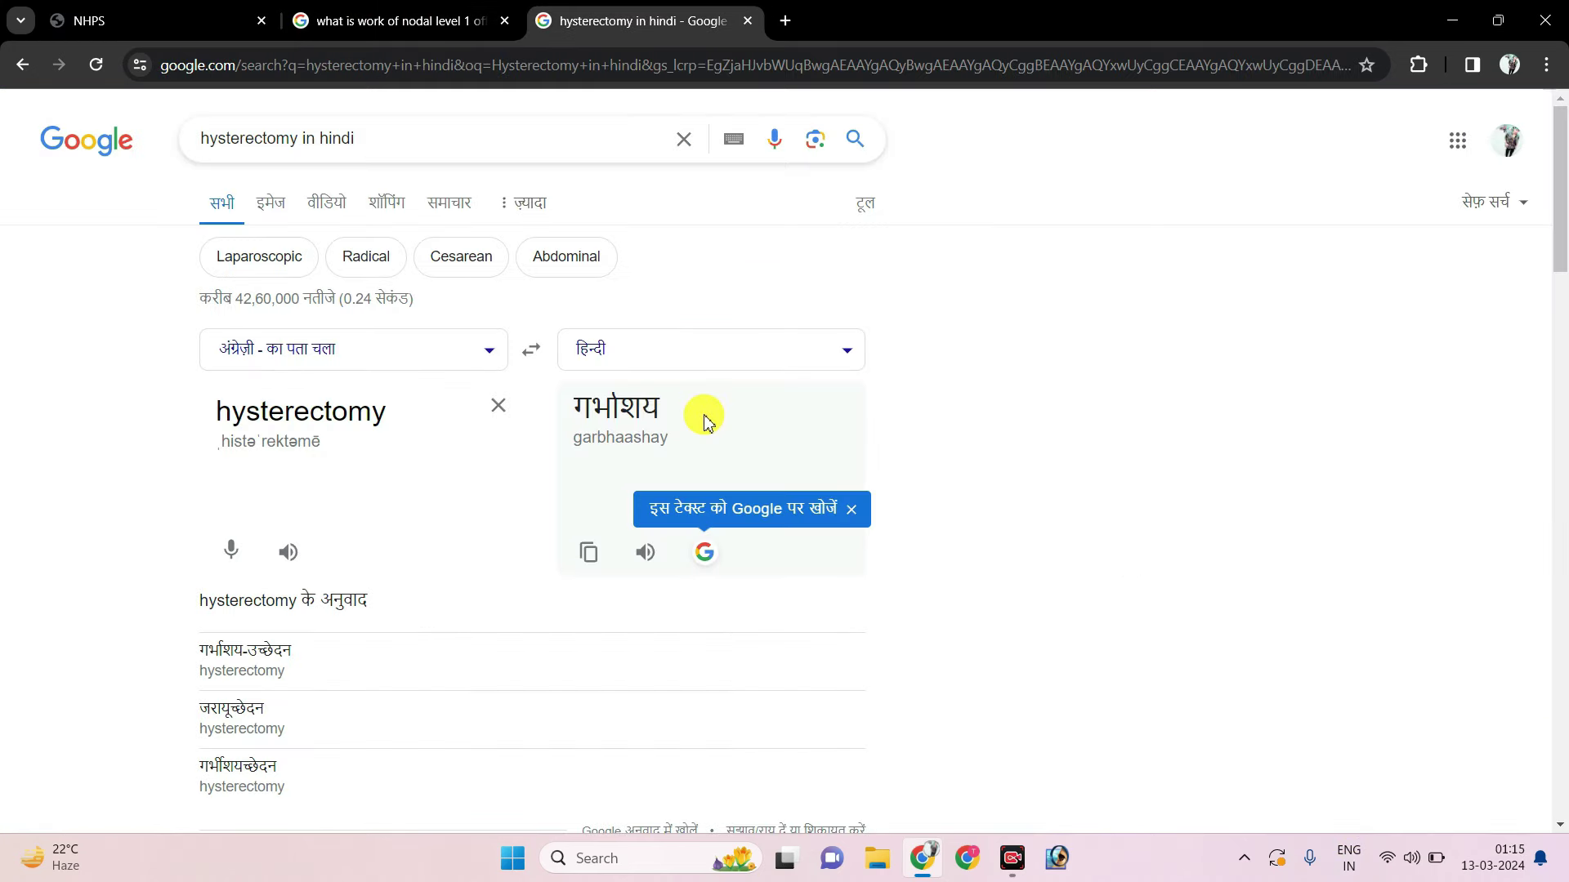
pyautogui.moveTo(700, 413); pyautogui.dragTo(574, 411)
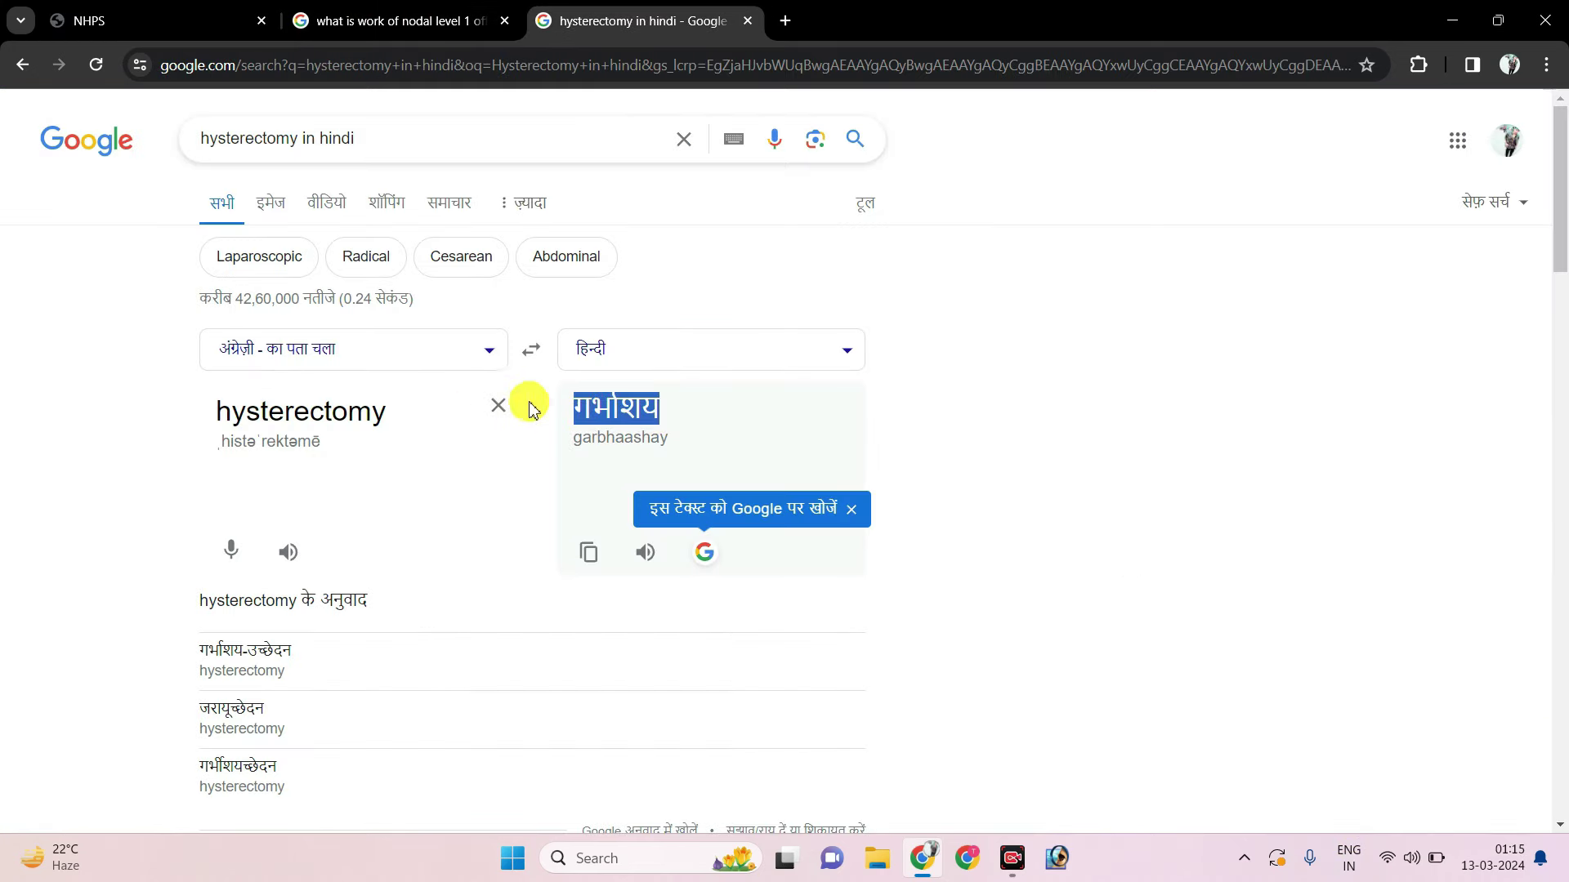
pyautogui.hotkey('ctrl', '1')
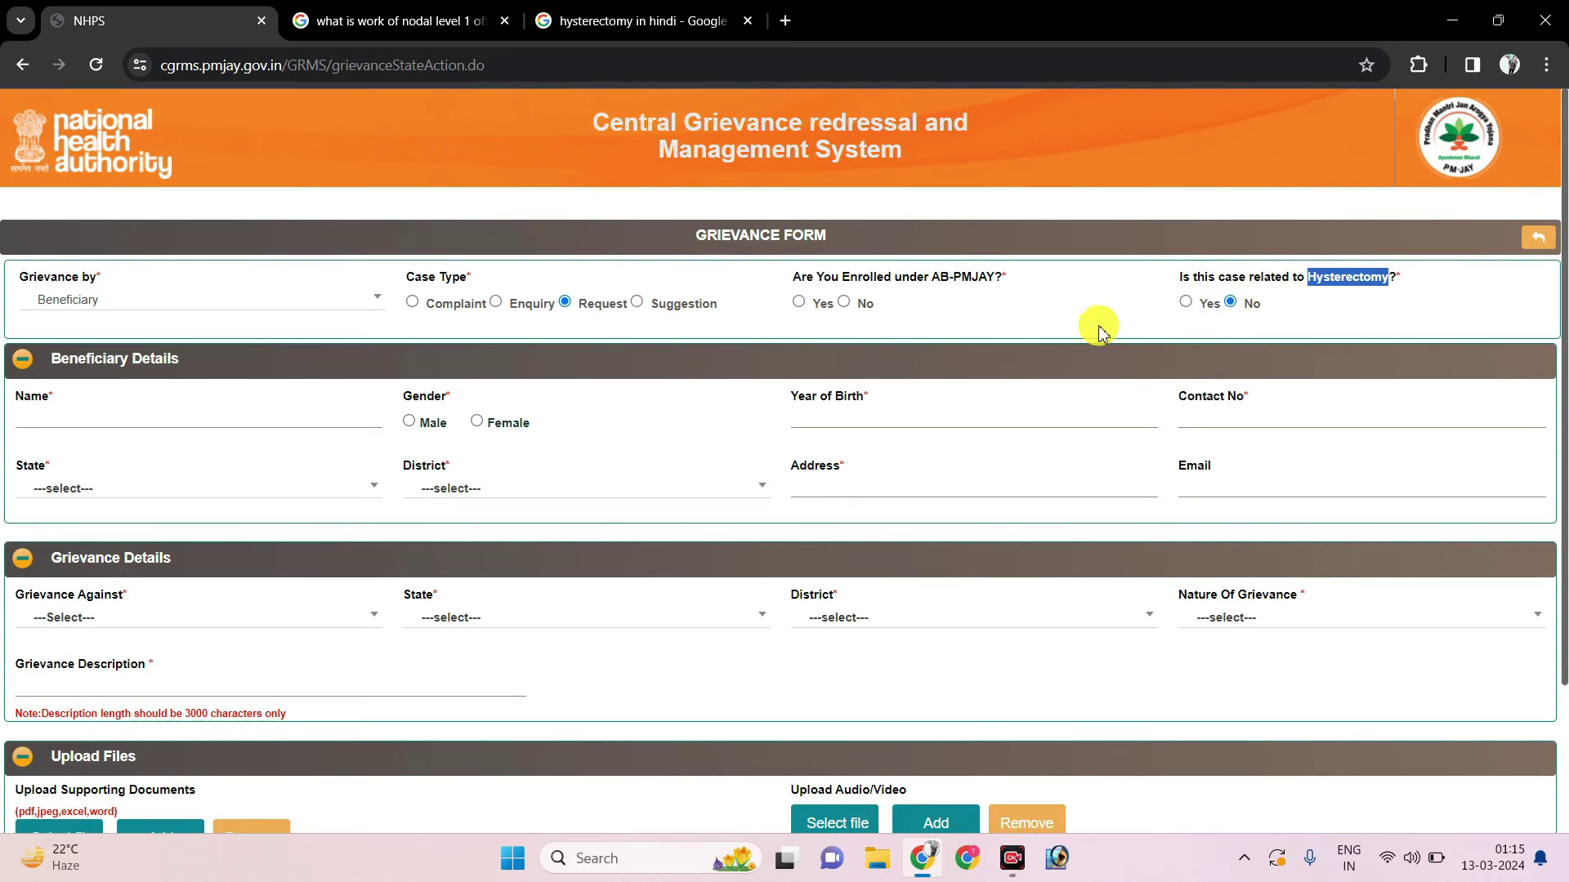
# In the beneficiary details, set the gender to Male and pick the year of birth.
pyautogui.scroll(-2, 140, 358)
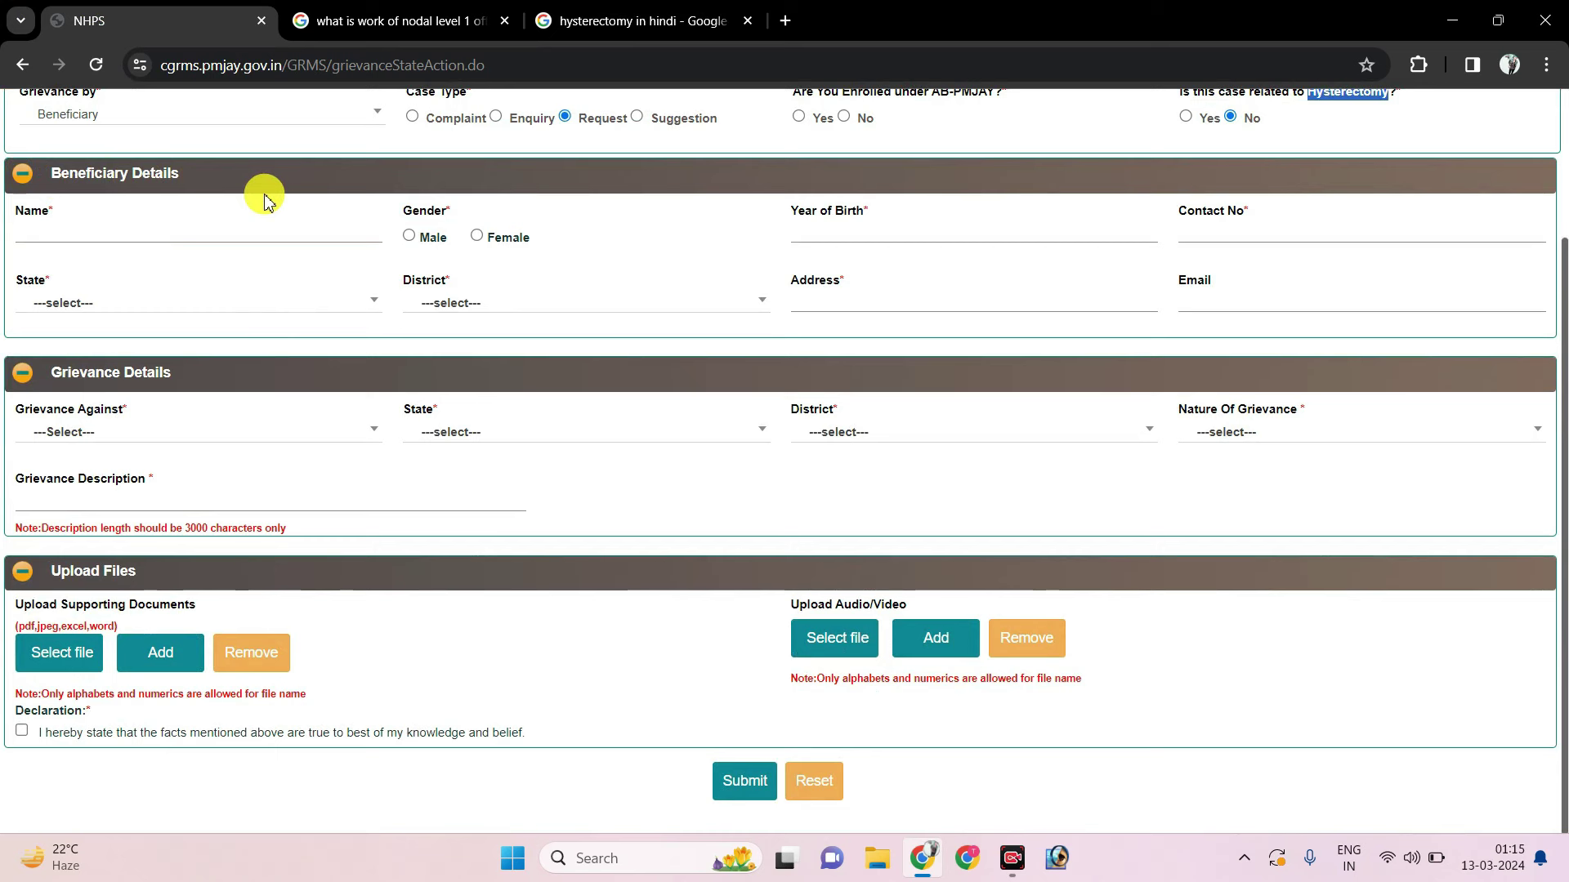
pyautogui.click(46, 232)
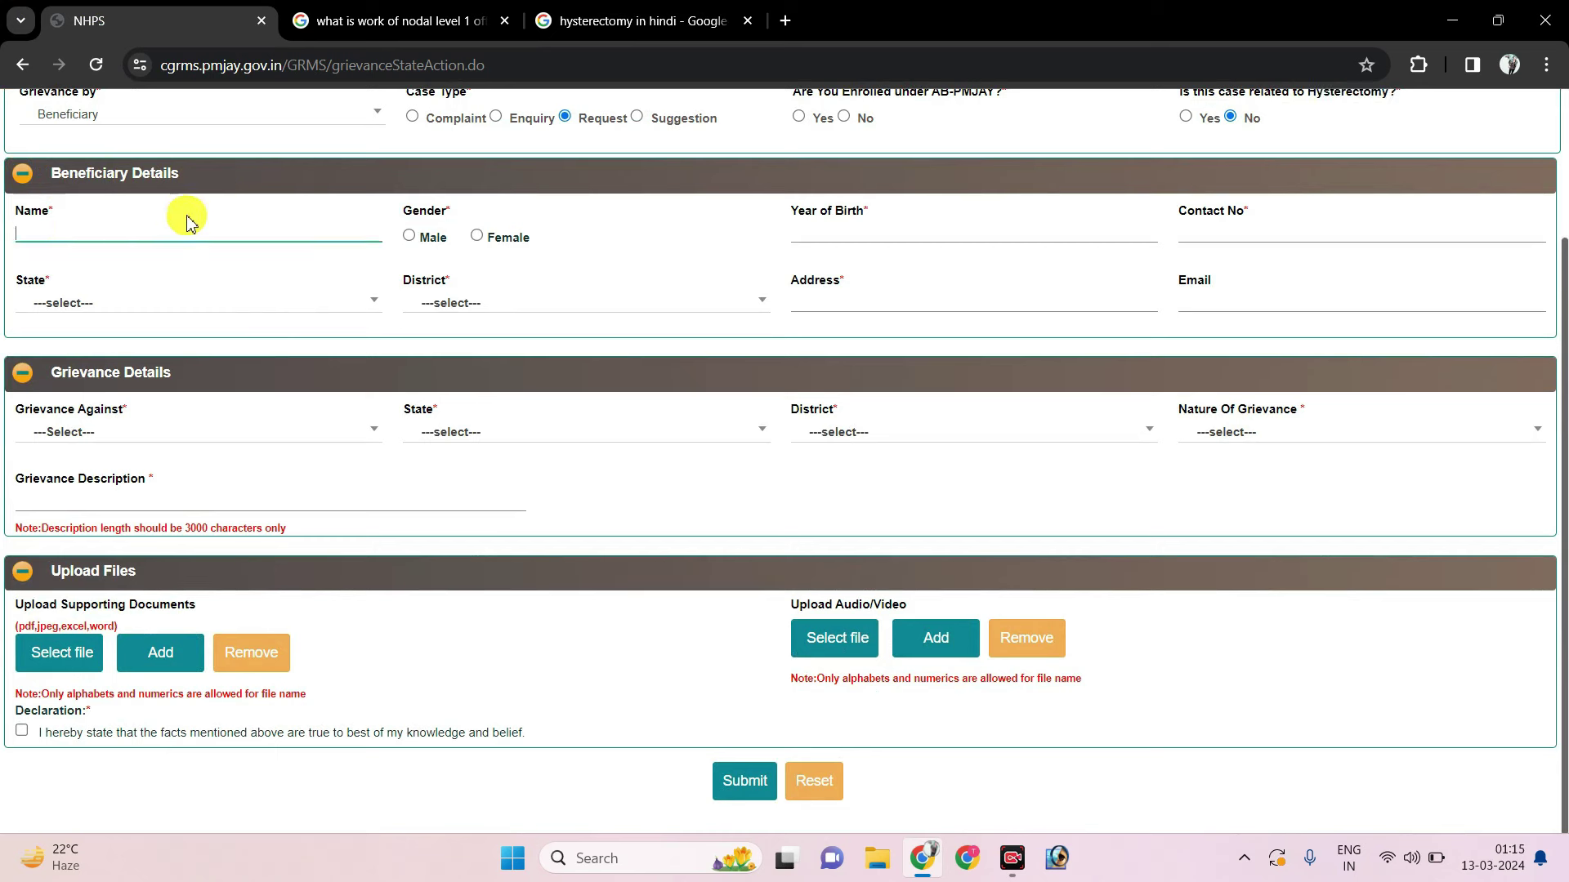
pyautogui.click(408, 235)
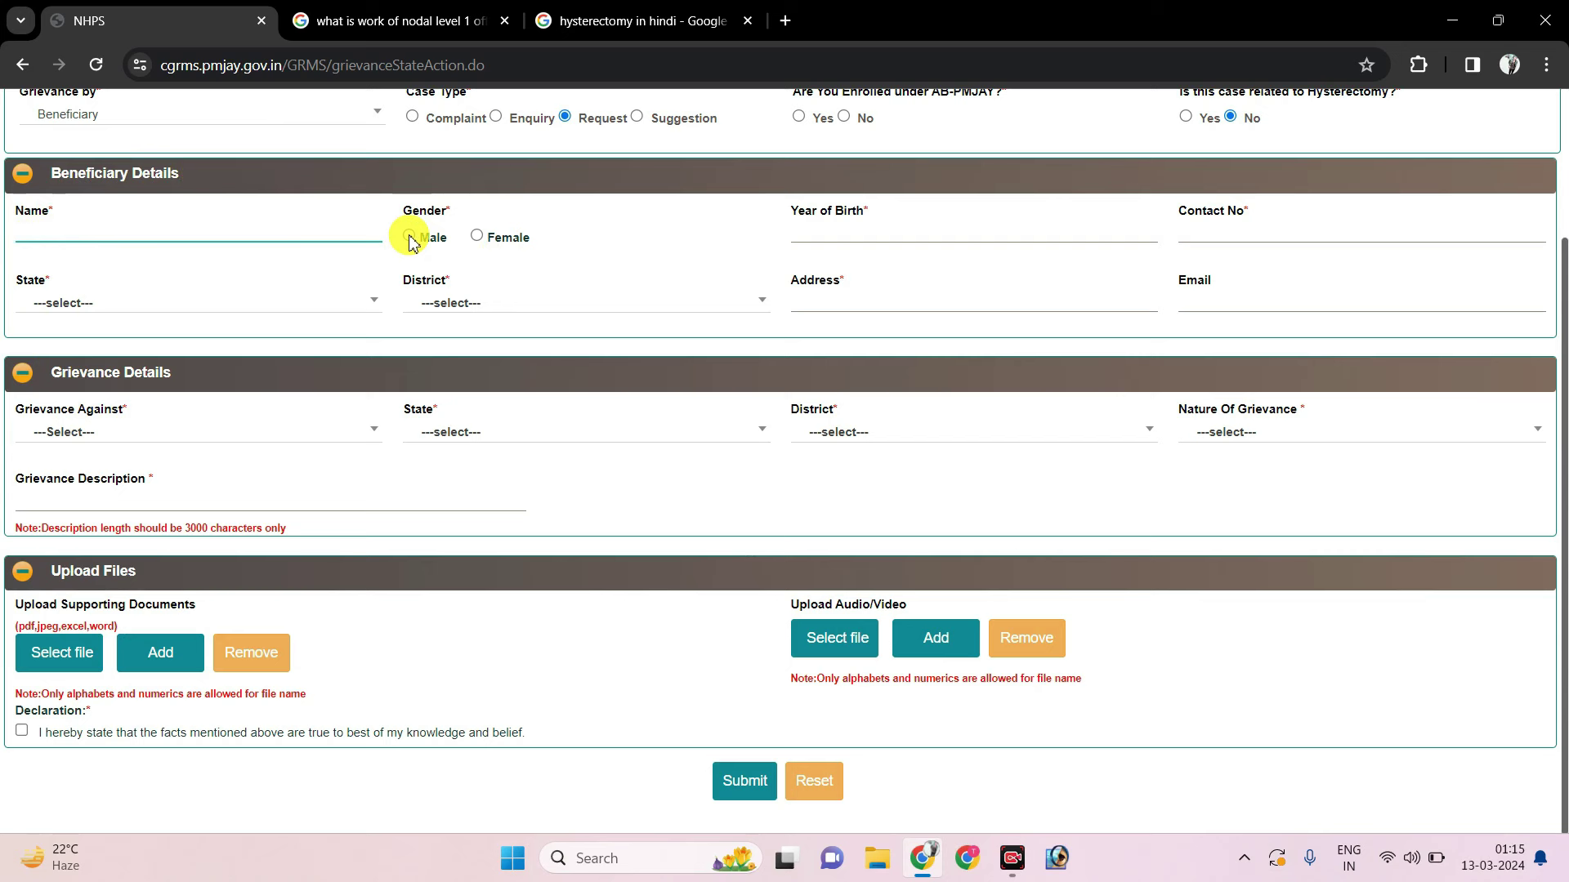
pyautogui.click(827, 238)
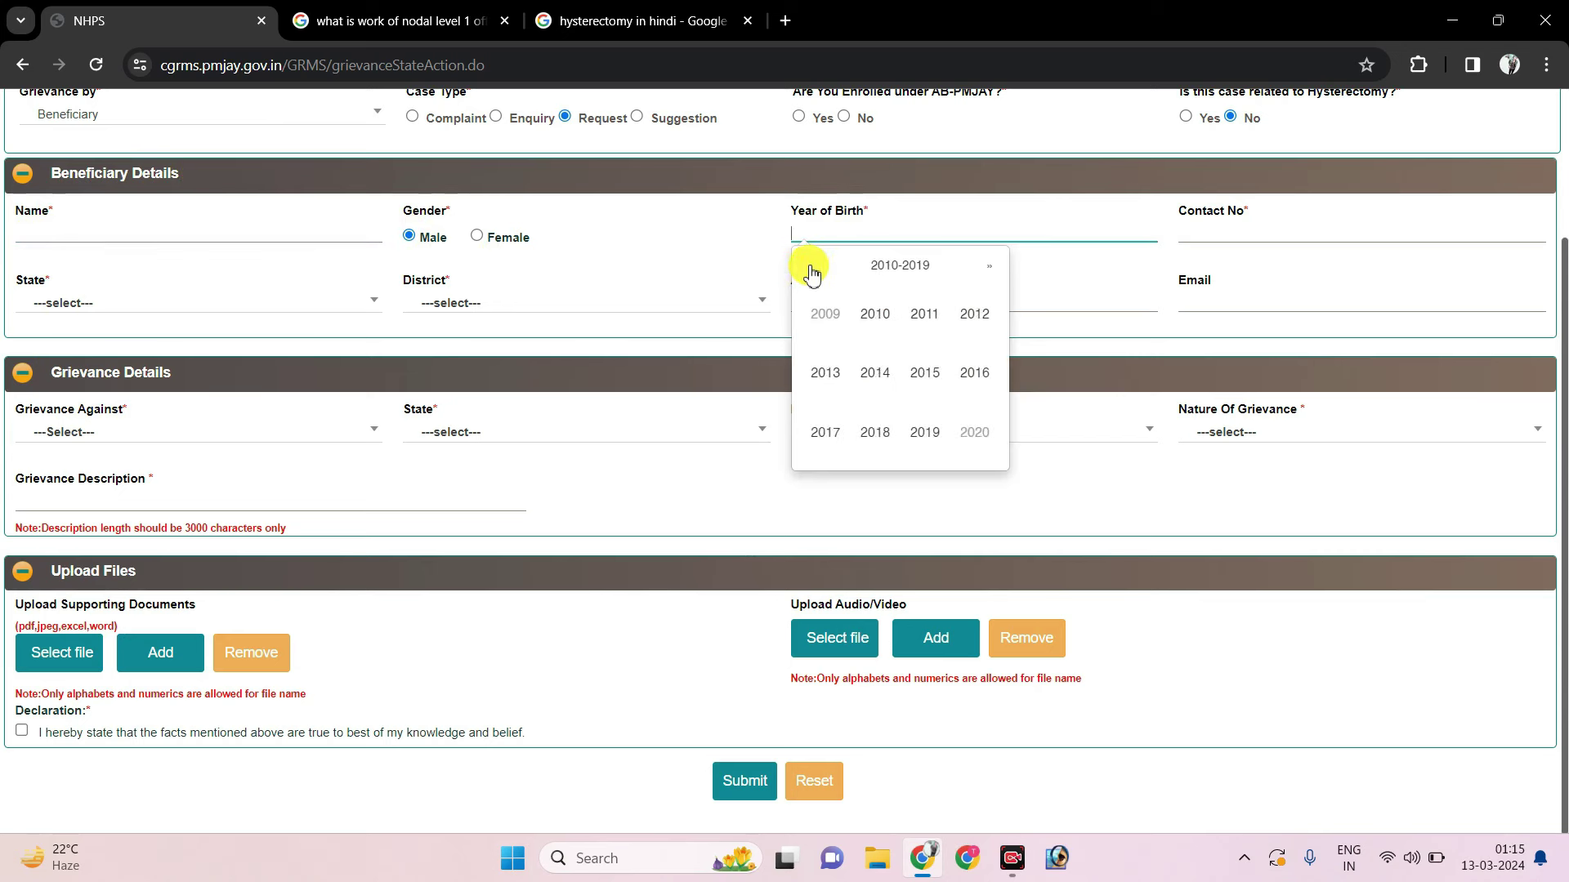
pyautogui.click(811, 268)
pyautogui.click(923, 314)
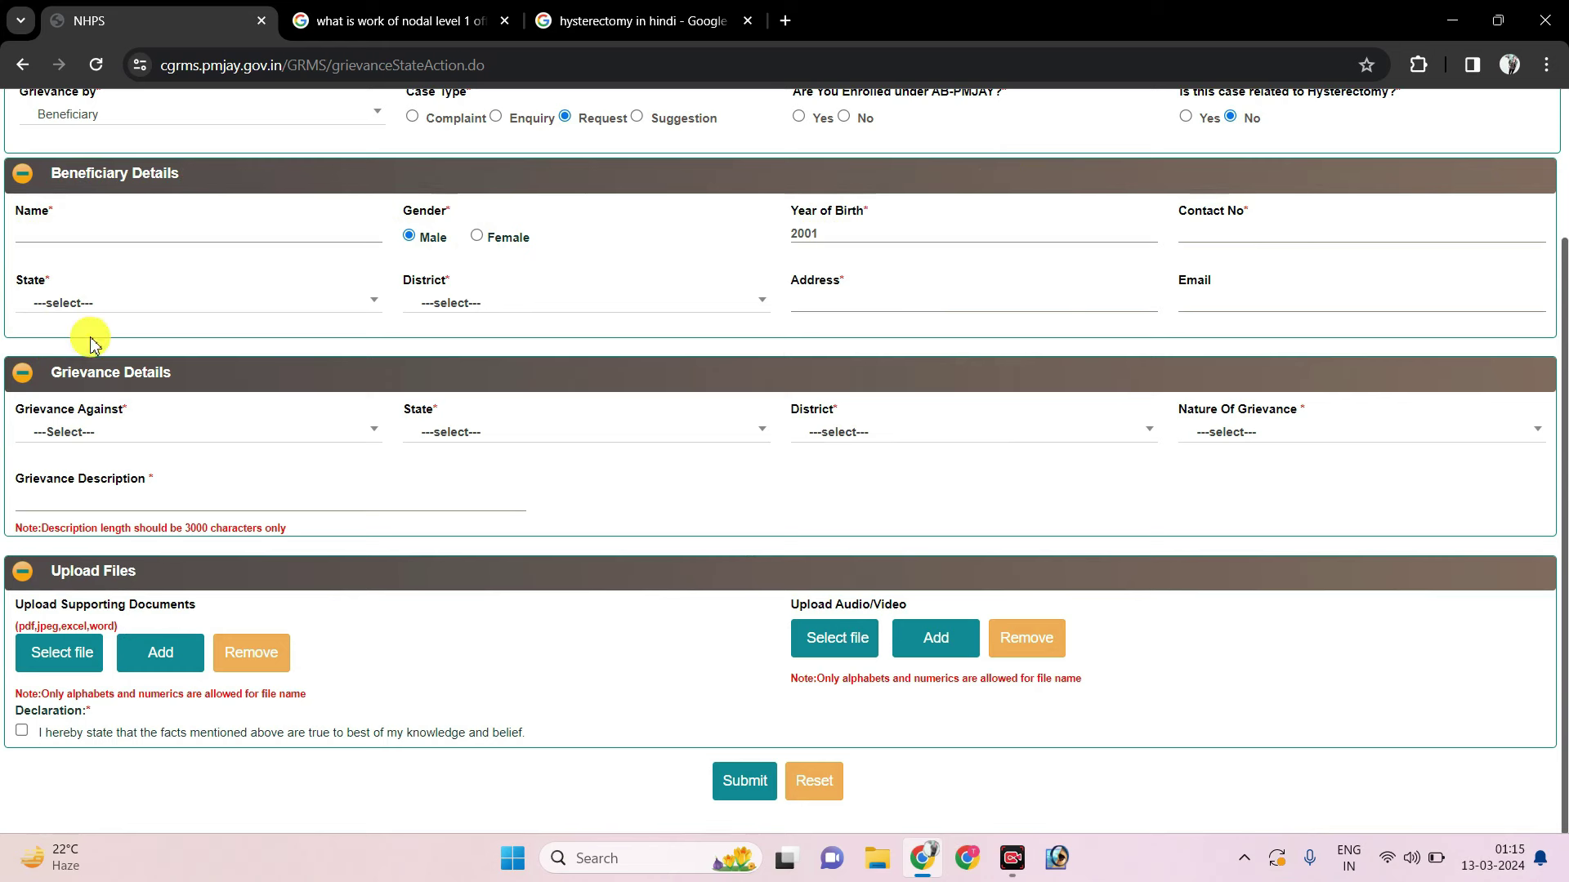
# Set the beneficiary's state to BIHAR and the district to GAYA, and go through the address and email fields.
pyautogui.click(102, 304)
pyautogui.click(65, 513)
pyautogui.click(438, 302)
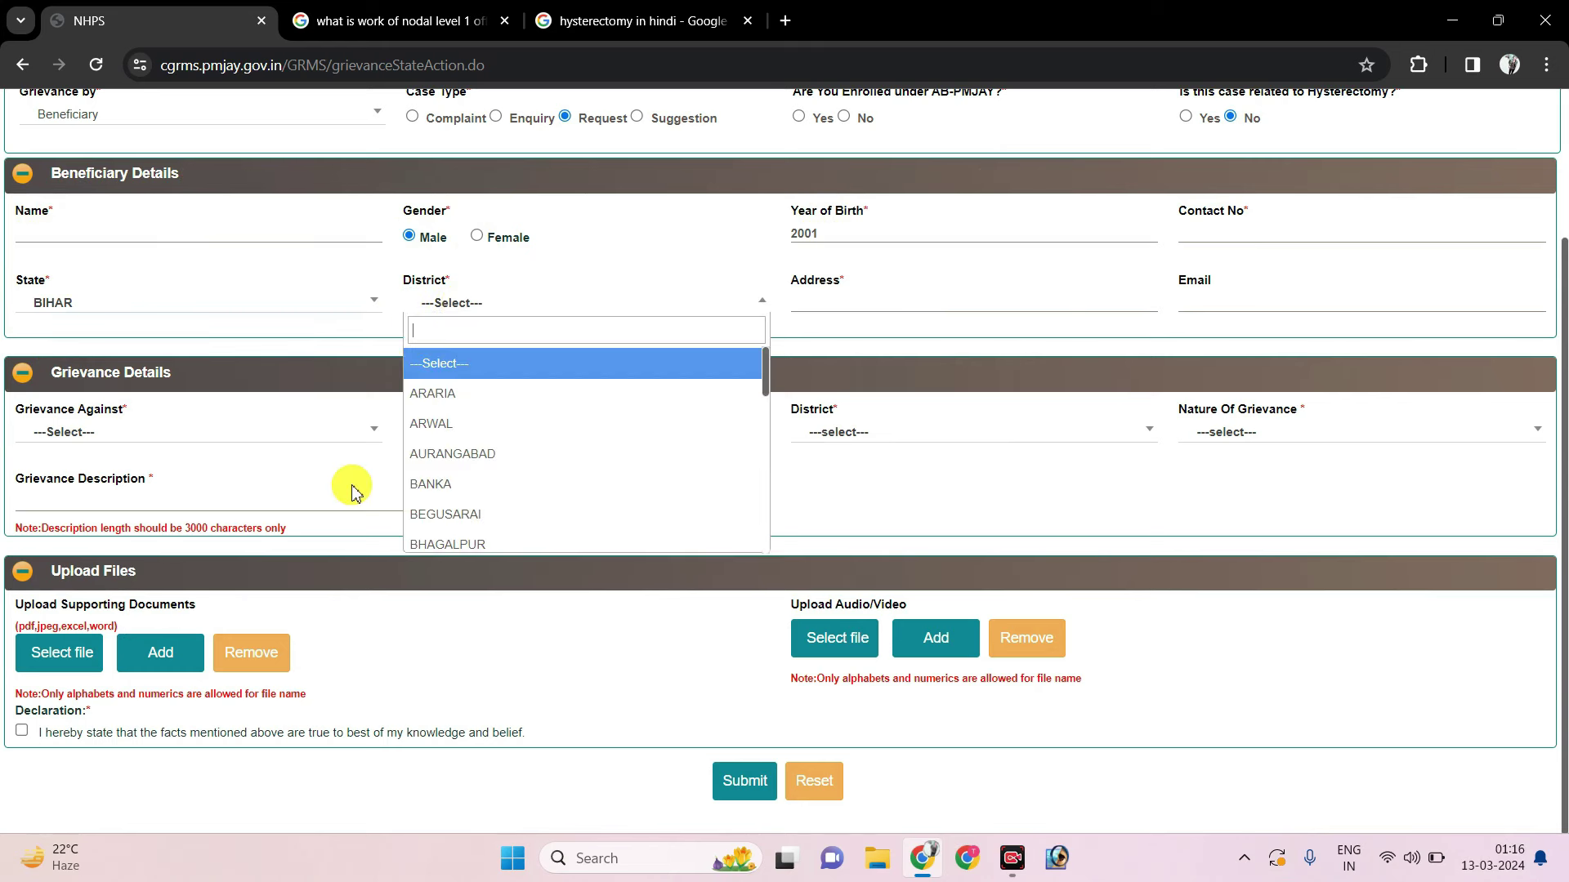
pyautogui.click(465, 396)
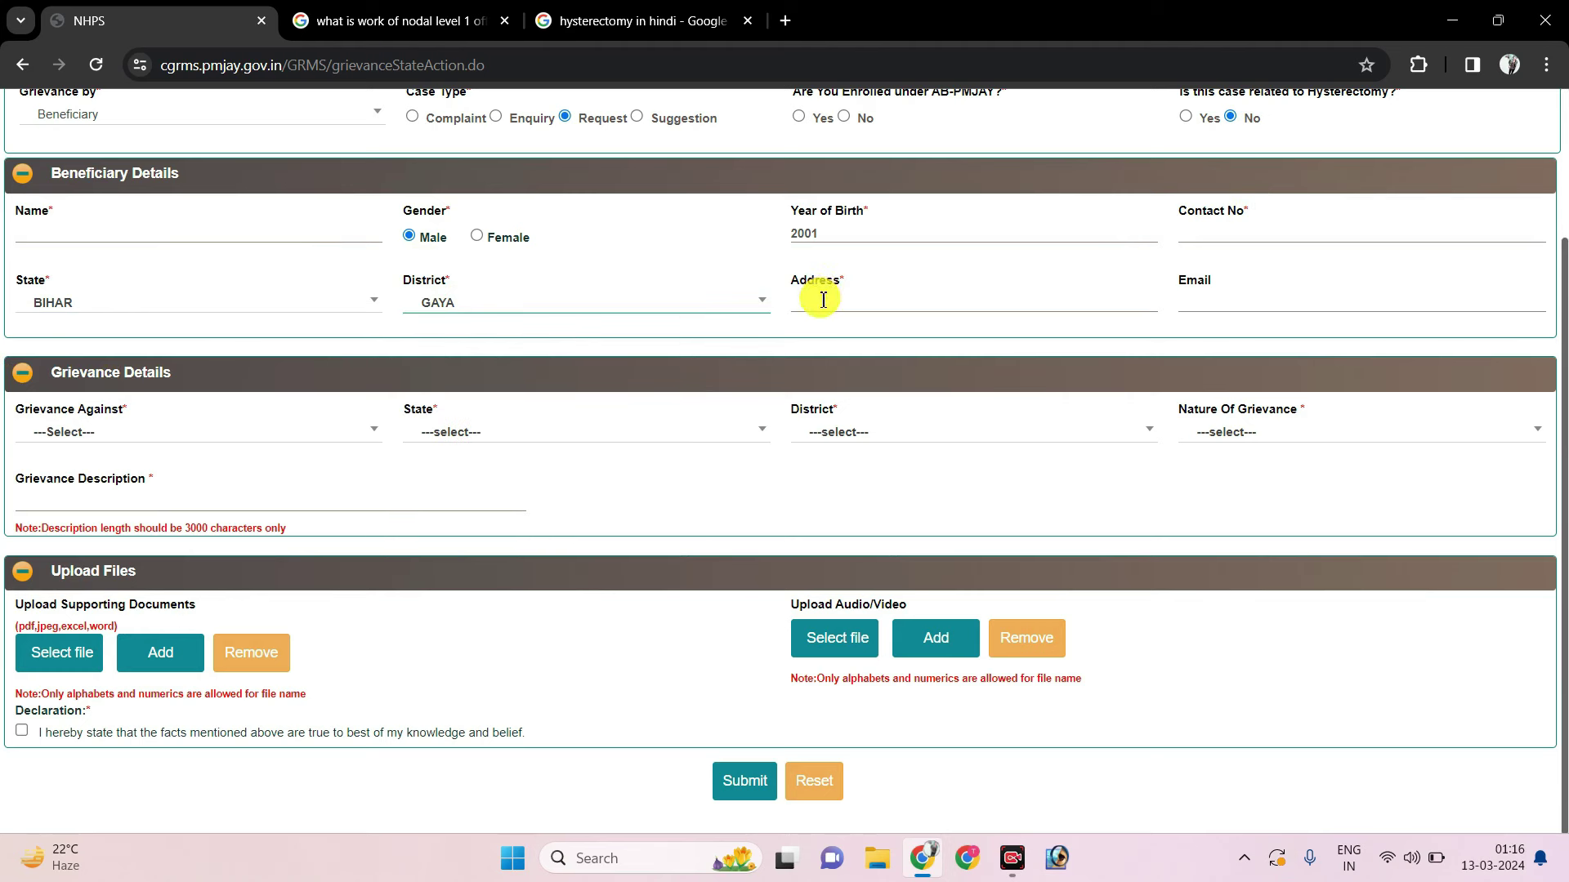
pyautogui.click(824, 302)
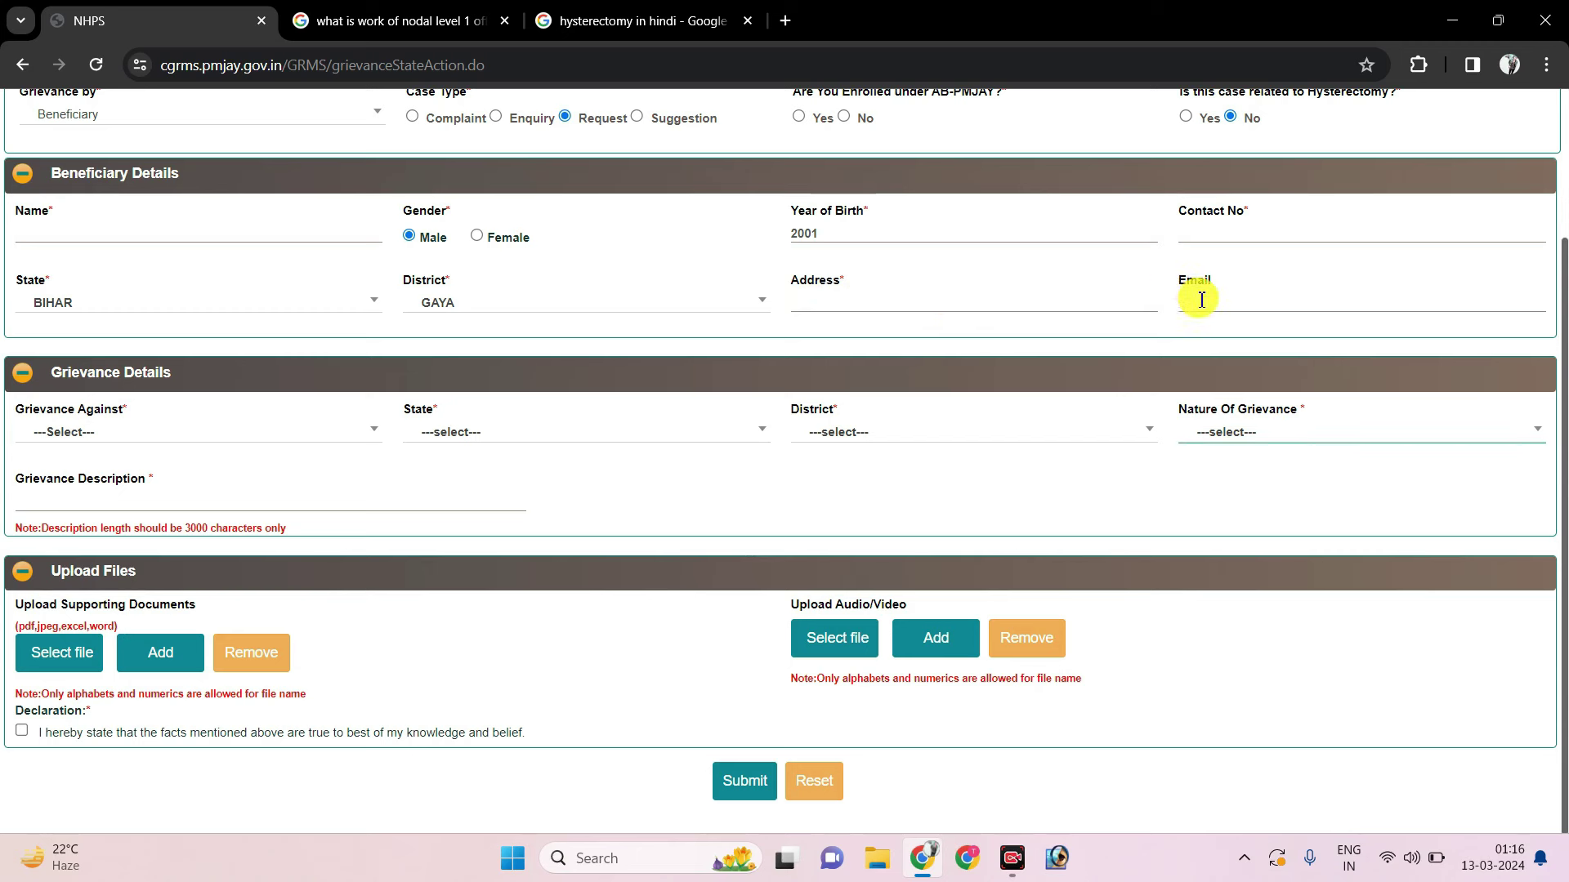
pyautogui.click(1238, 319)
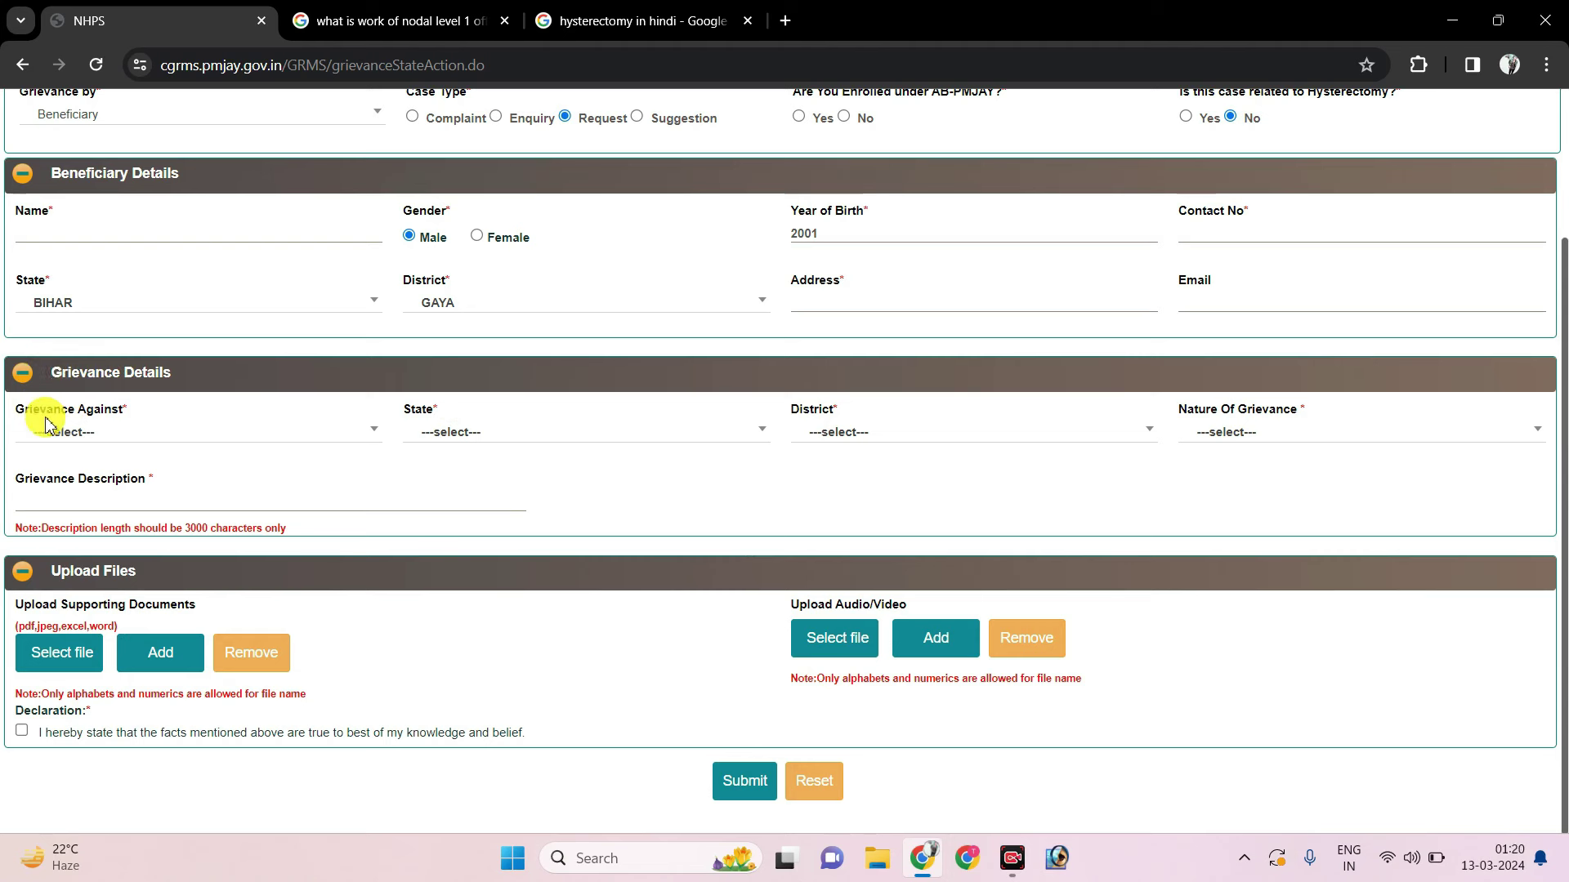
# In the grievance details, set Grievance Against to Others and fill in the grievance description.
pyautogui.click(90, 431)
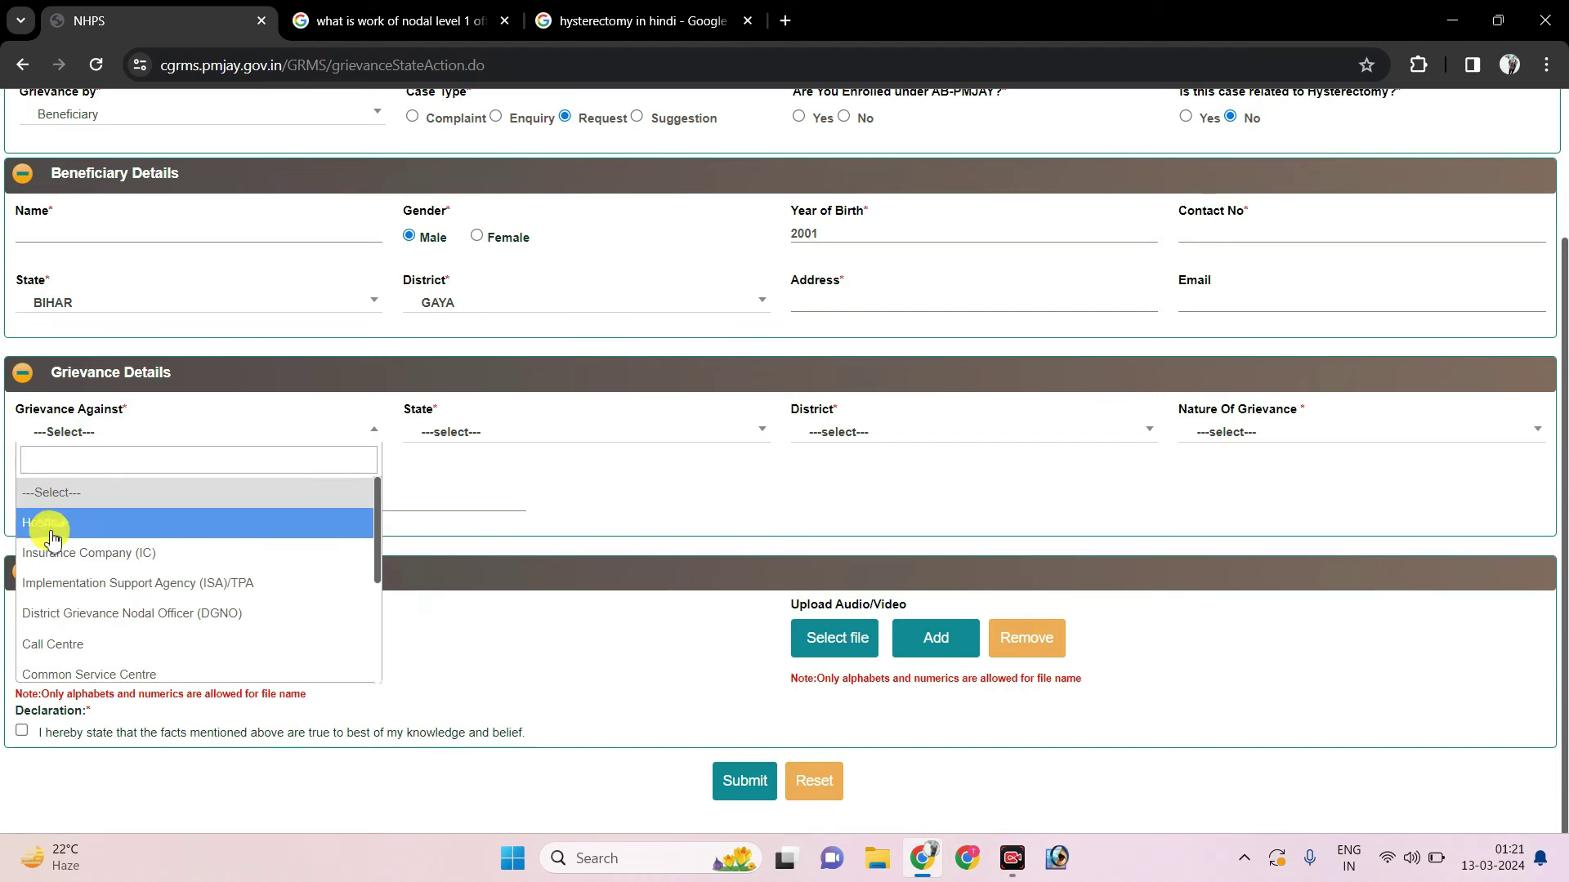
pyautogui.scroll(-3, 68, 558)
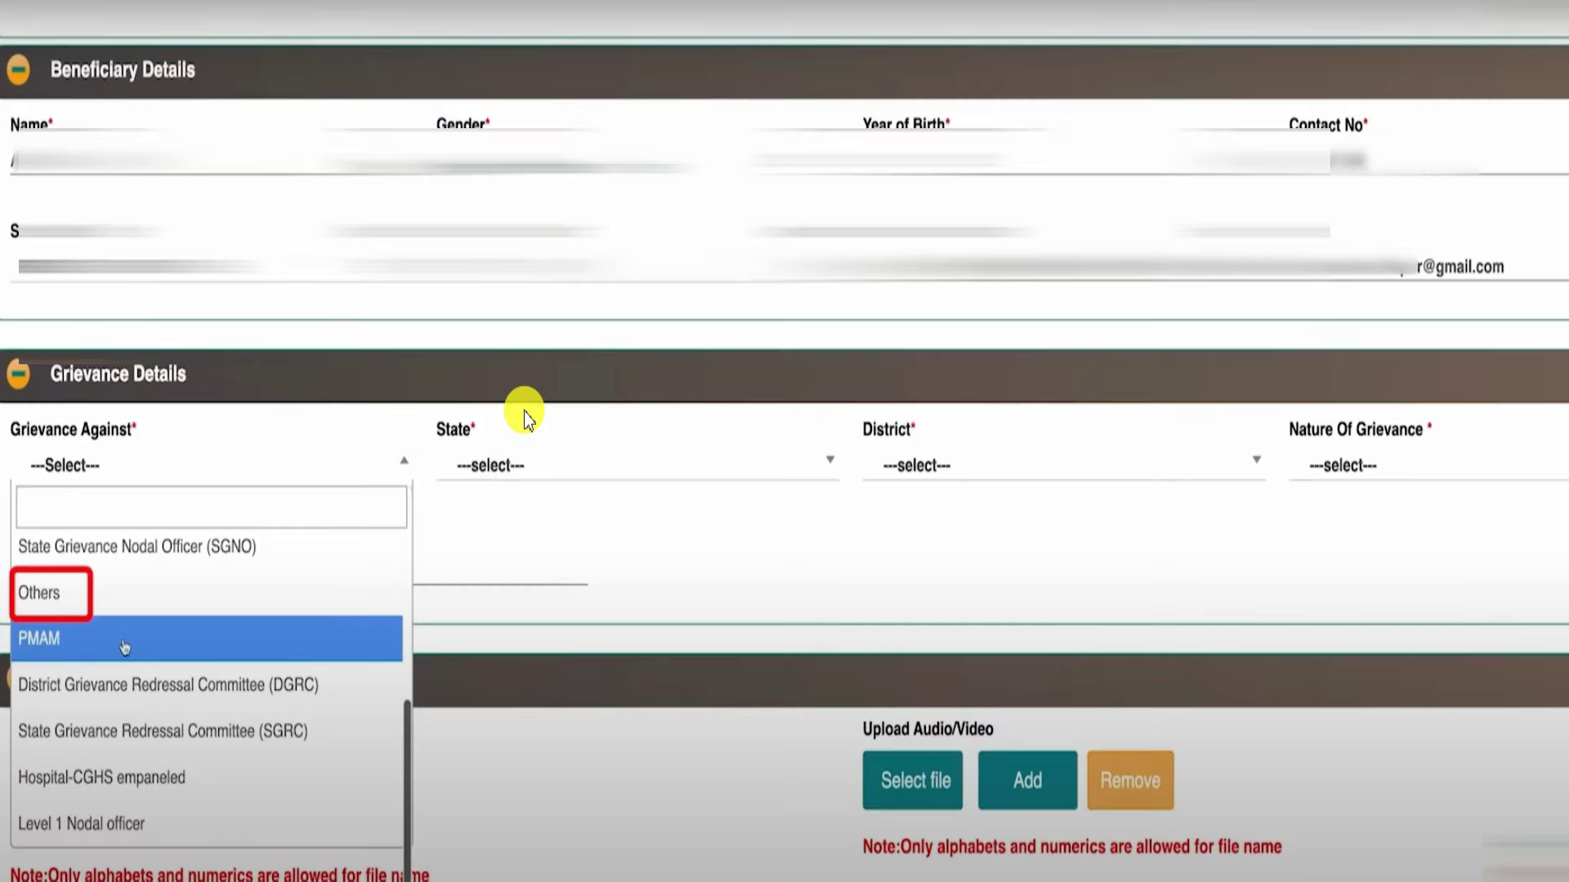
pyautogui.click(40, 595)
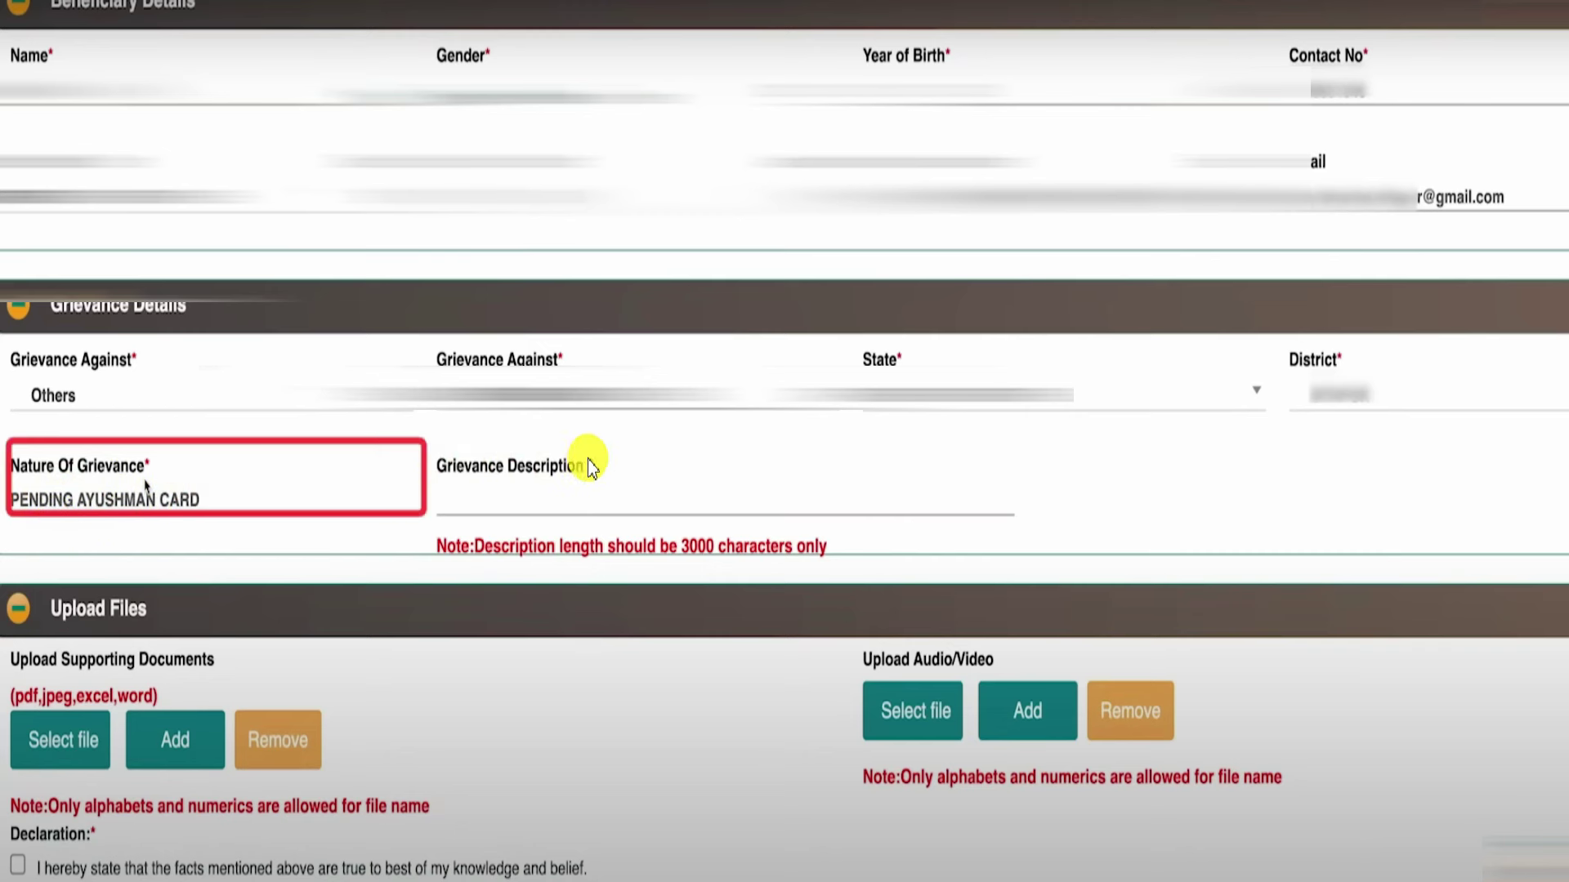
pyautogui.click(612, 462)
pyautogui.write('hello')
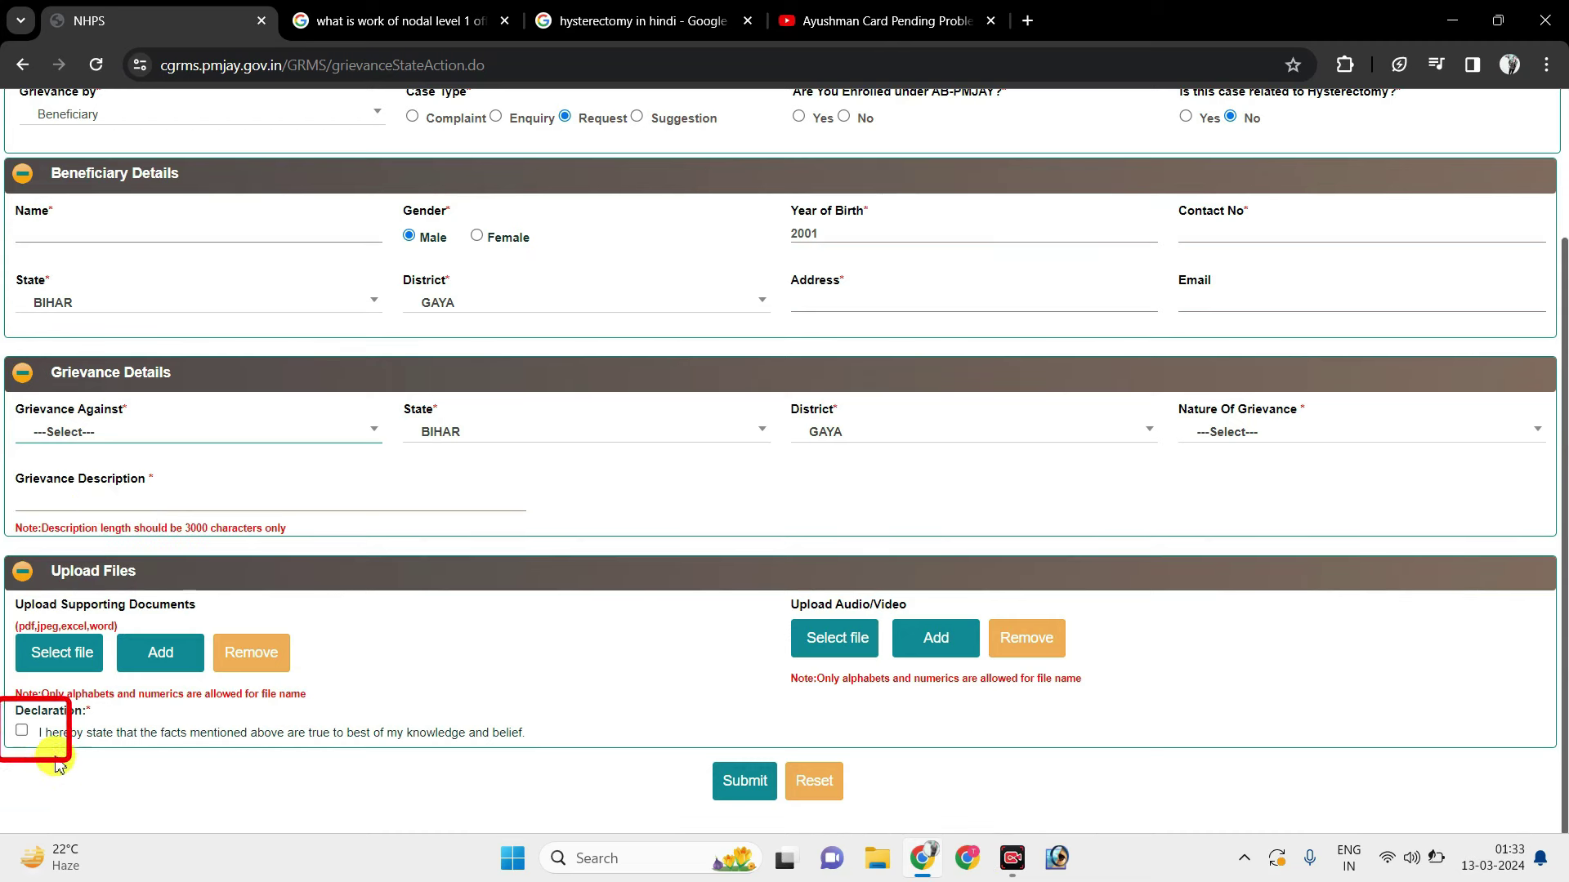
# Accept the declaration that the stated facts are true and validate the OTP for the grievance.
pyautogui.click(21, 733)
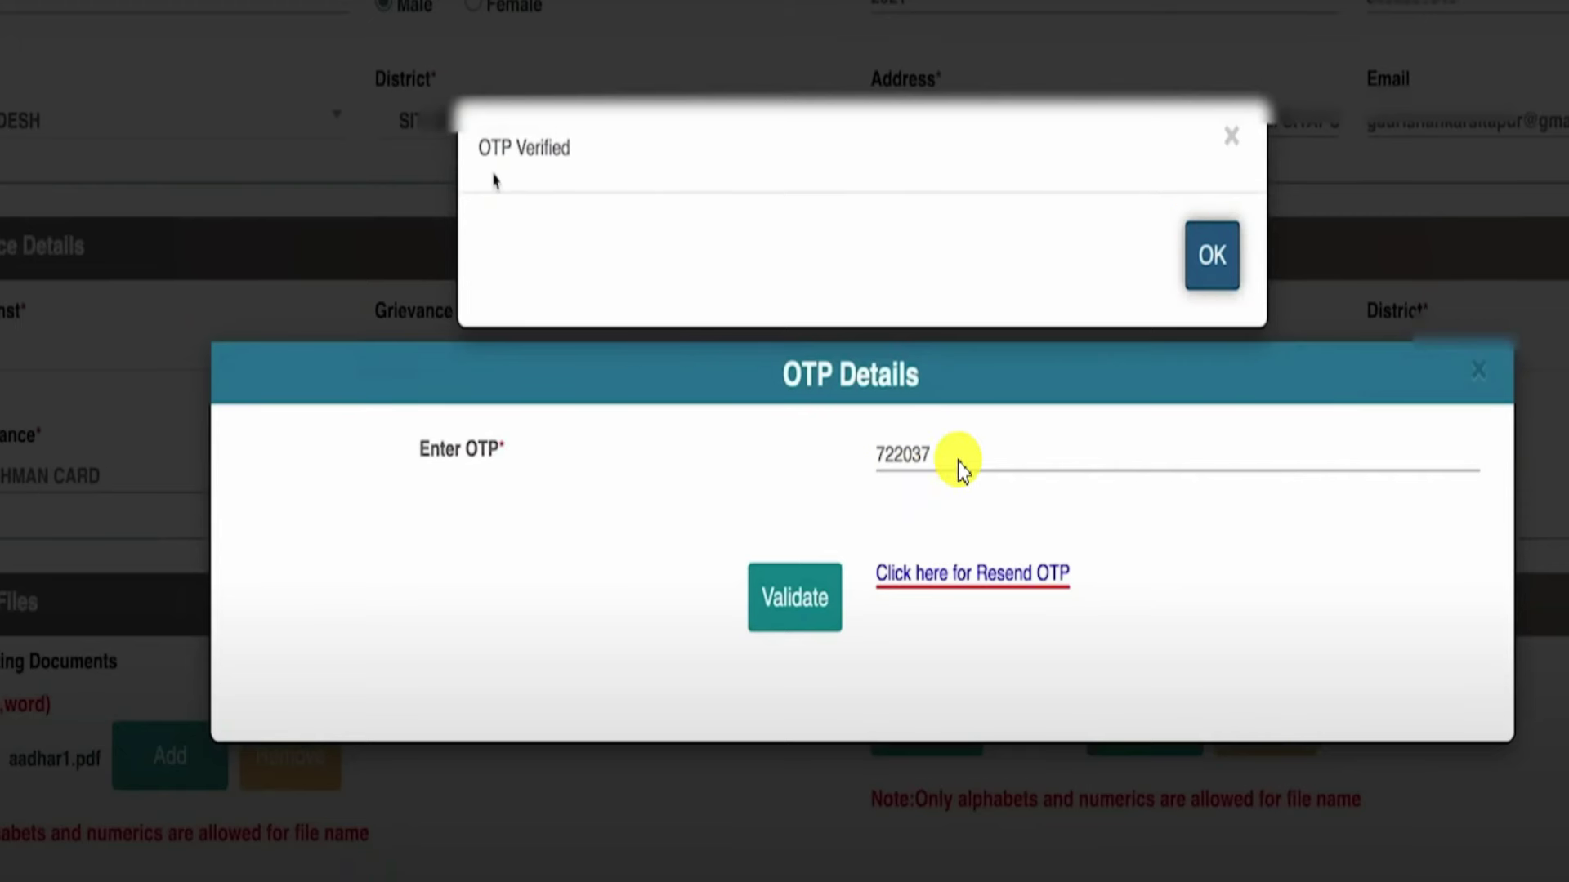
pyautogui.click(794, 598)
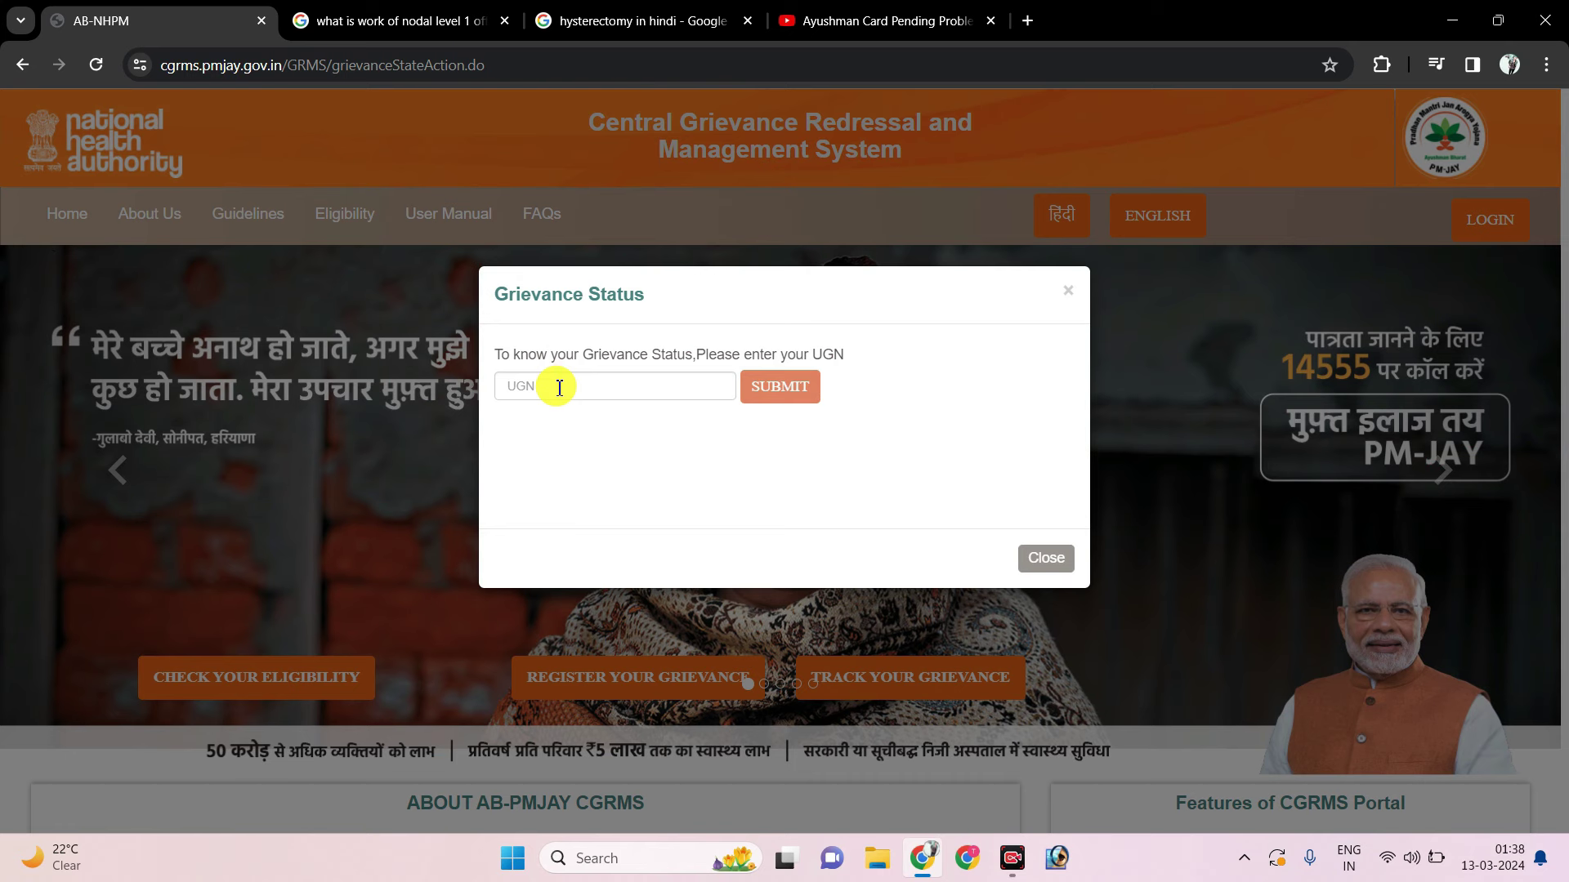
# Place the cursor in the UGN field of the Grievance Status dialog.
pyautogui.click(559, 387)
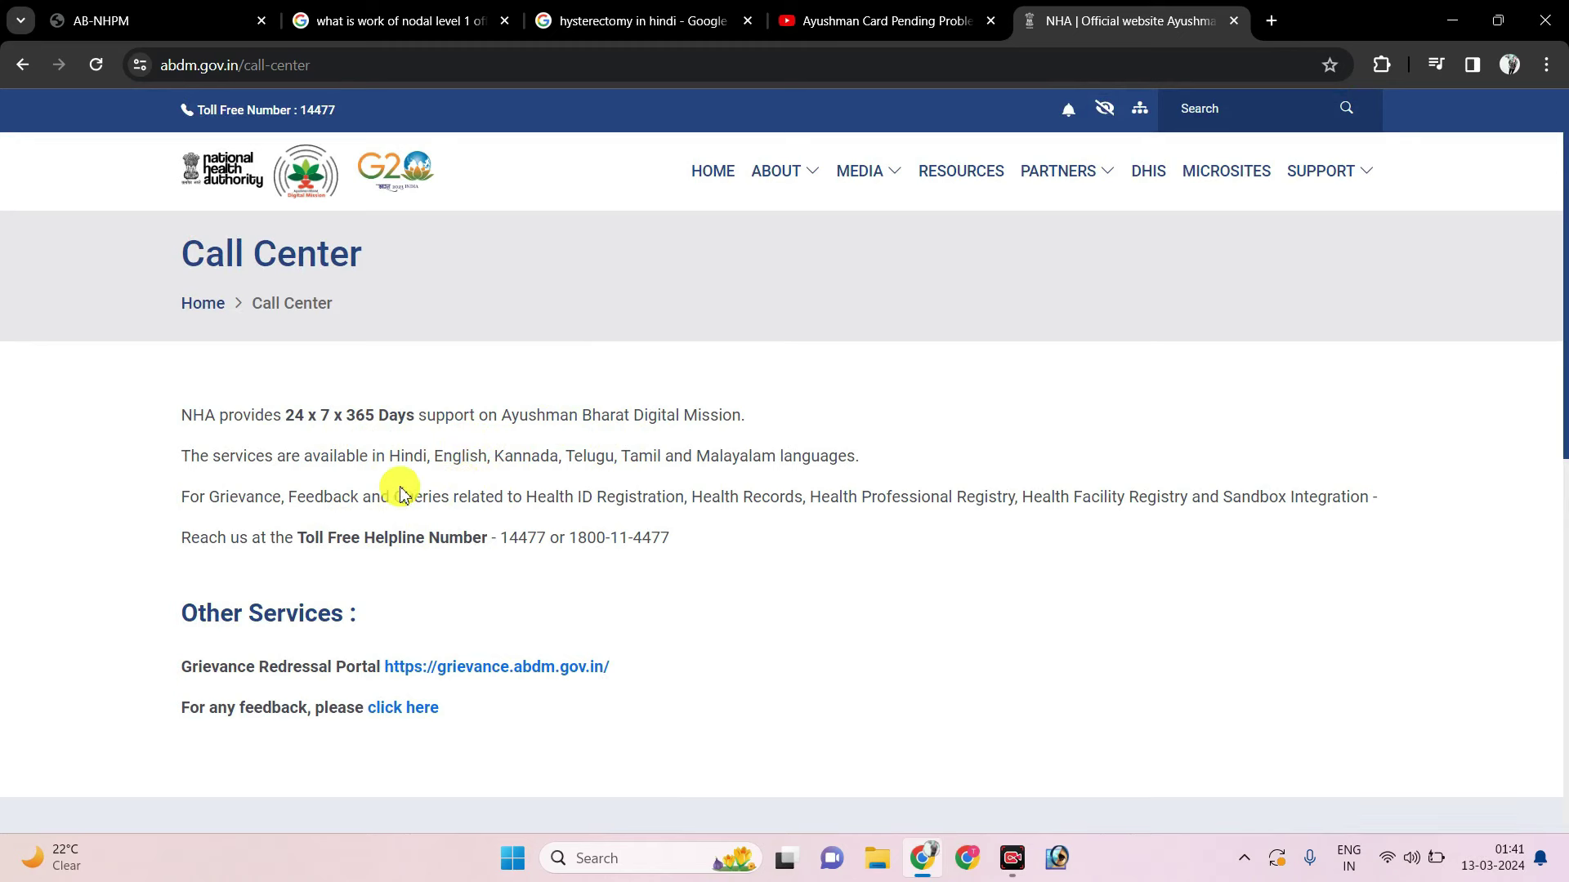
# Examine the toll-free helpline numbers and the supported languages in the Call Center page's support text.
pyautogui.moveTo(497, 537); pyautogui.dragTo(537, 527)
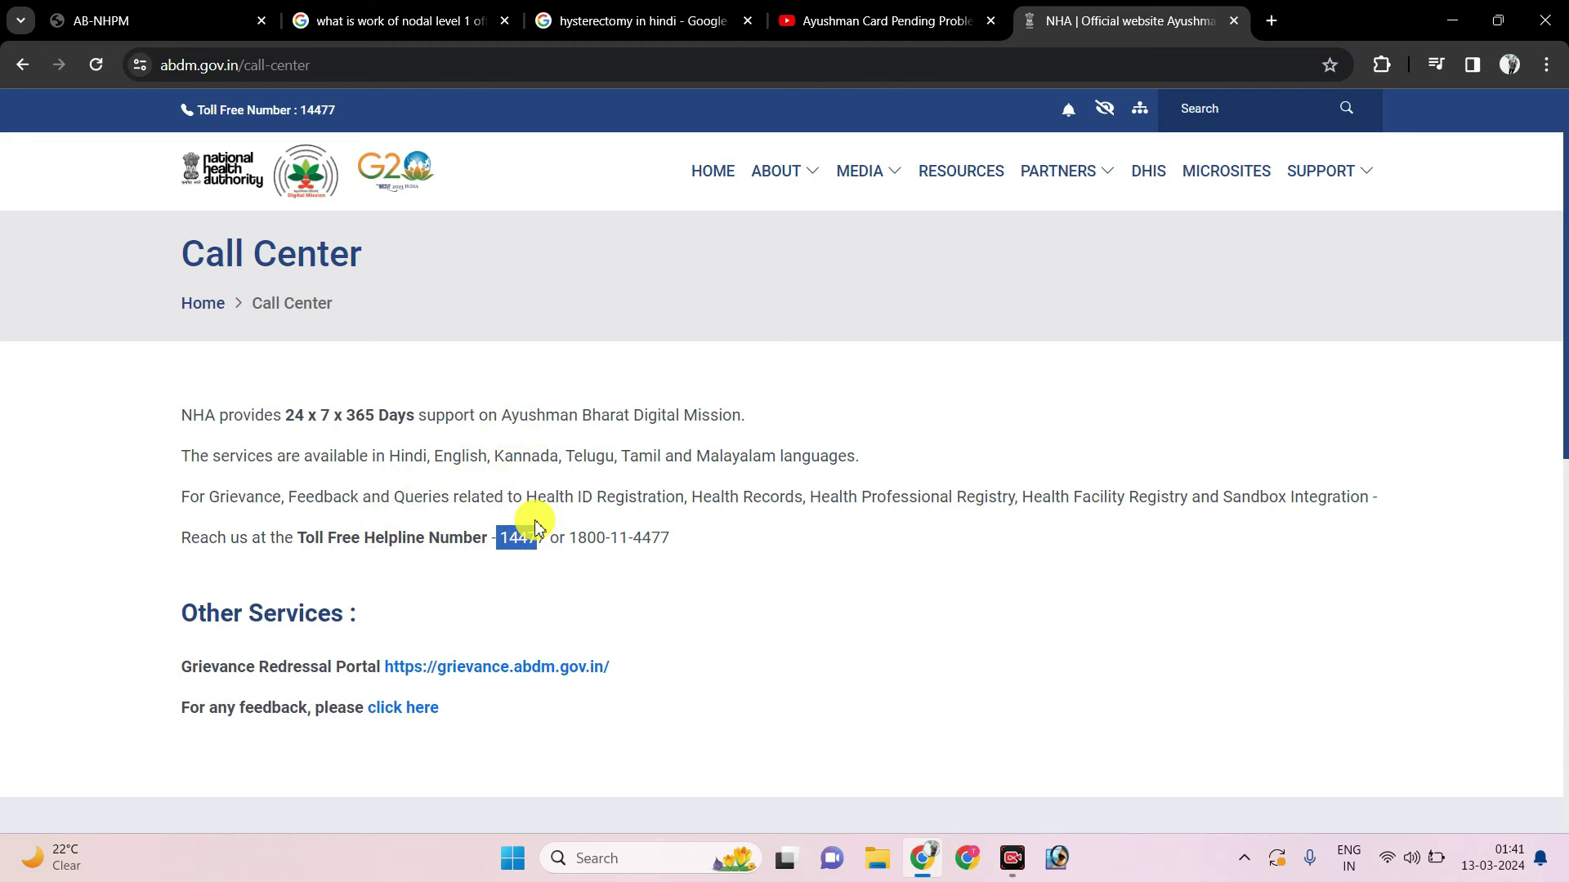
pyautogui.click(537, 527)
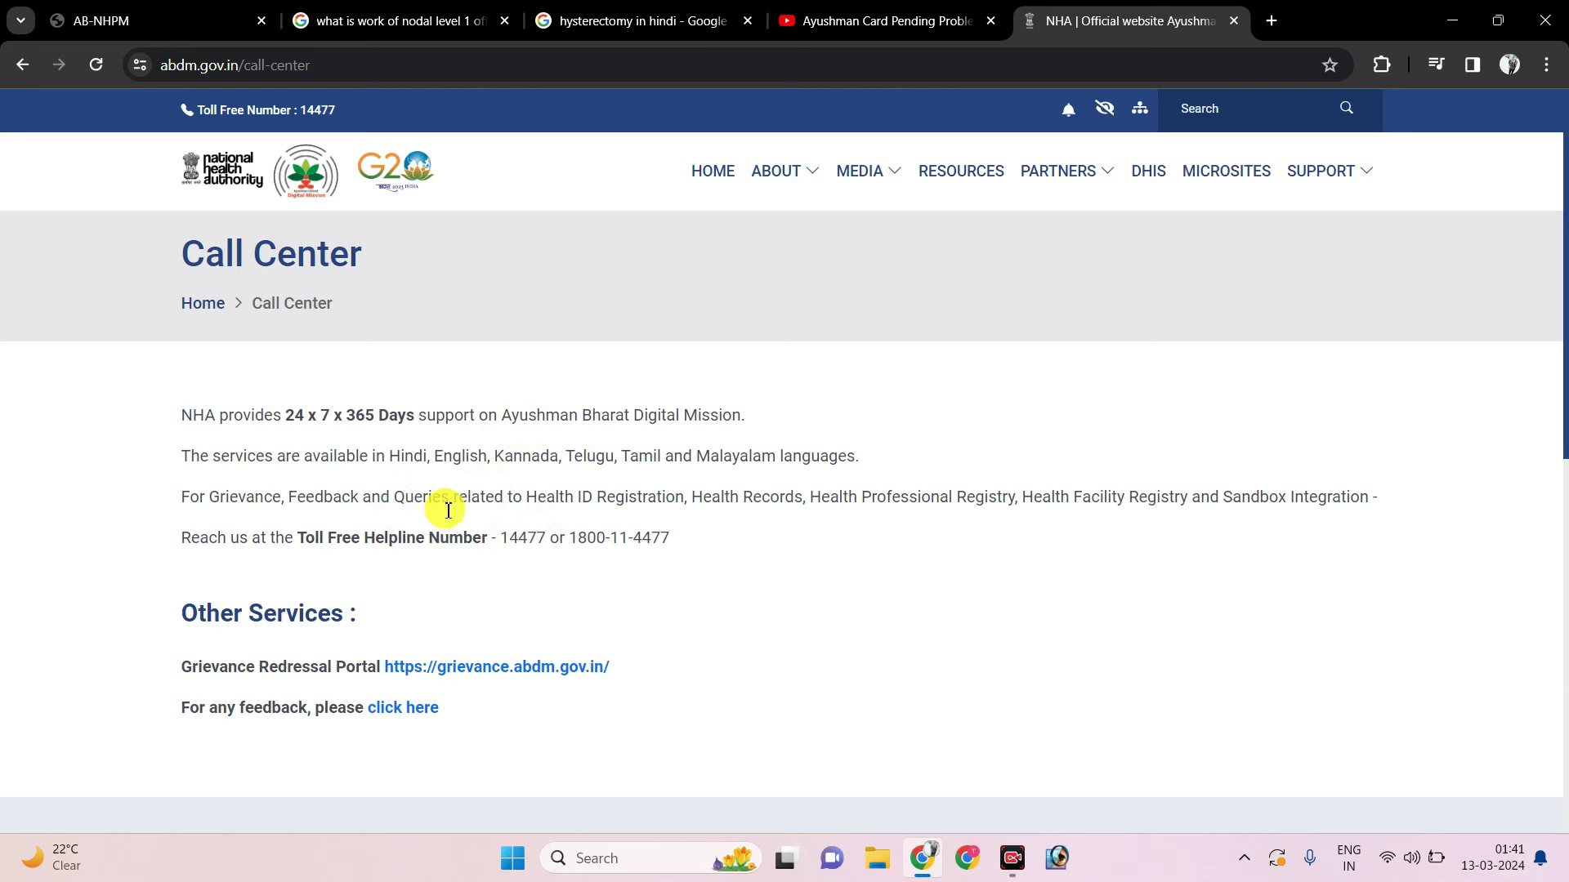
pyautogui.doubleClick(516, 541)
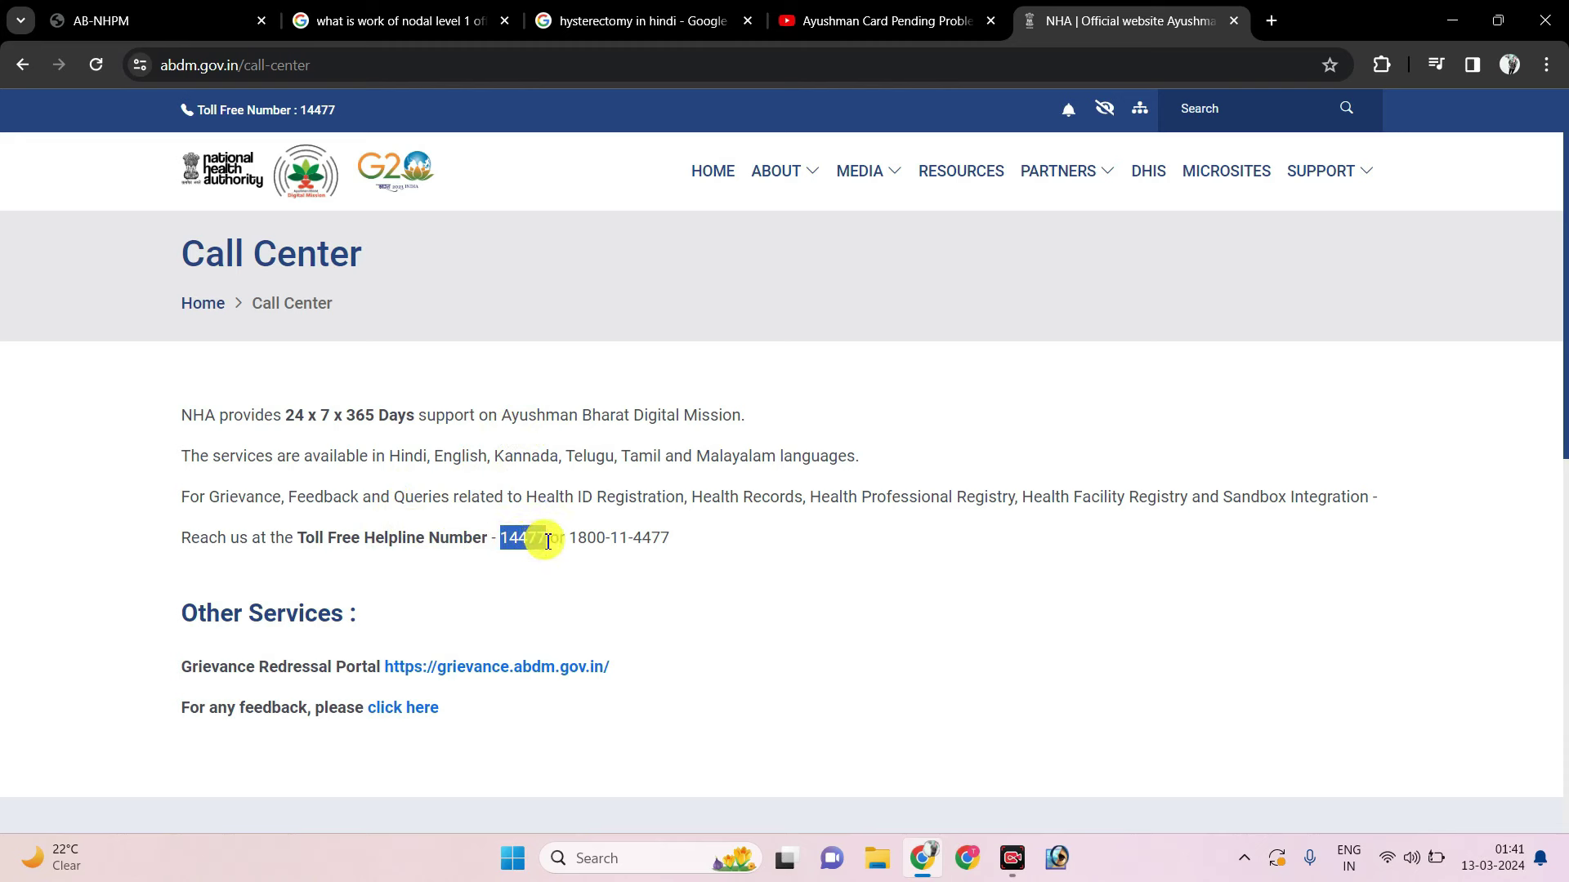
pyautogui.moveTo(565, 535); pyautogui.dragTo(678, 535)
pyautogui.moveTo(389, 456); pyautogui.dragTo(707, 456)
pyautogui.click(302, 388)
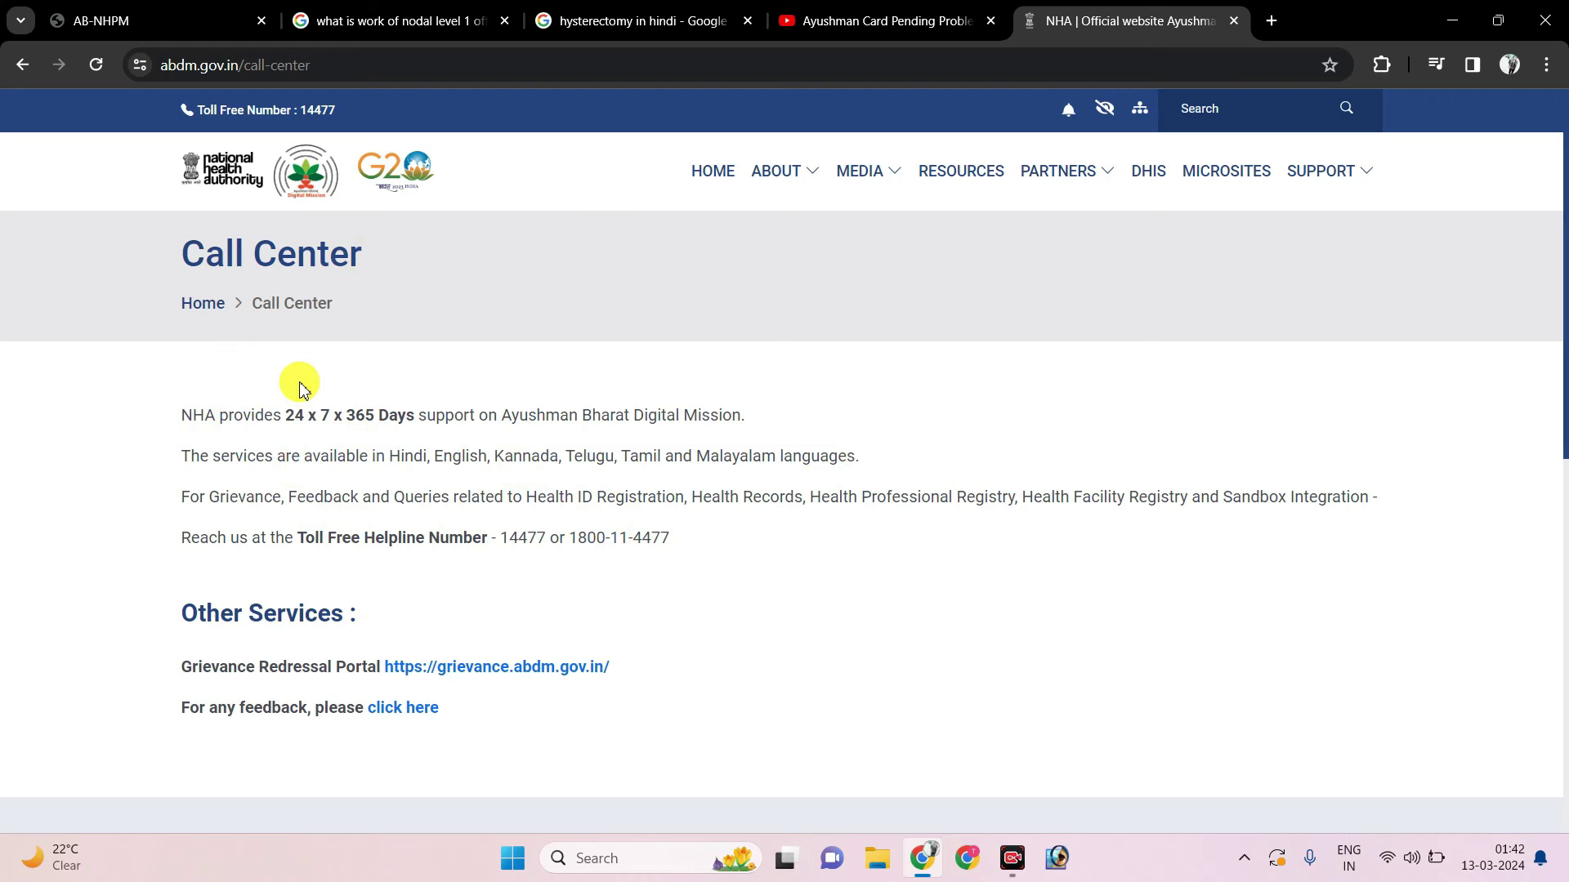
pyautogui.tripleClick(302, 389)
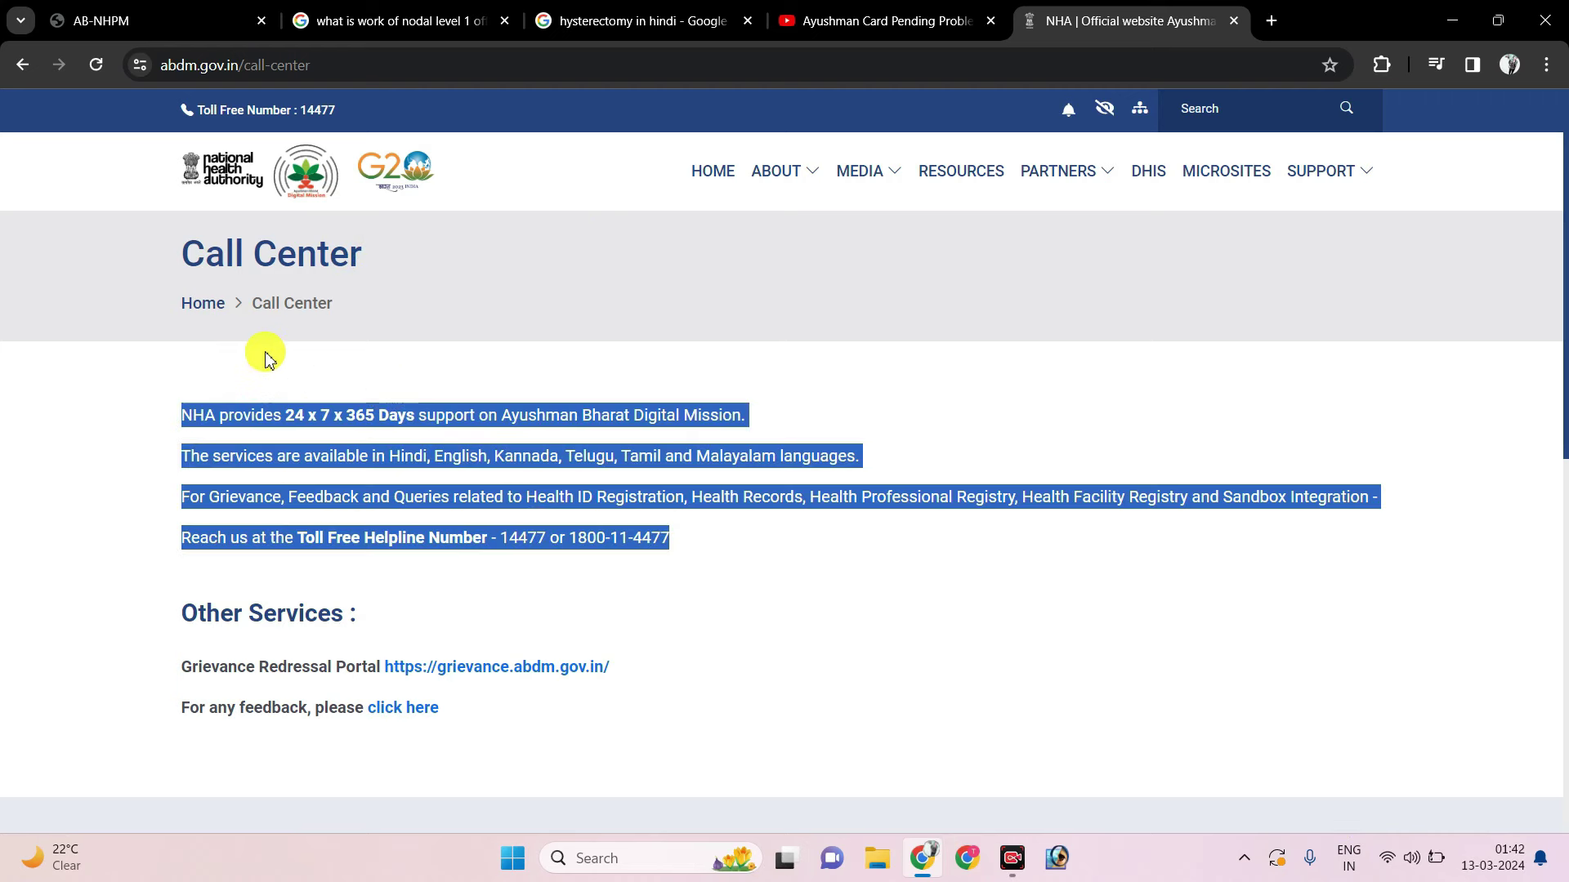